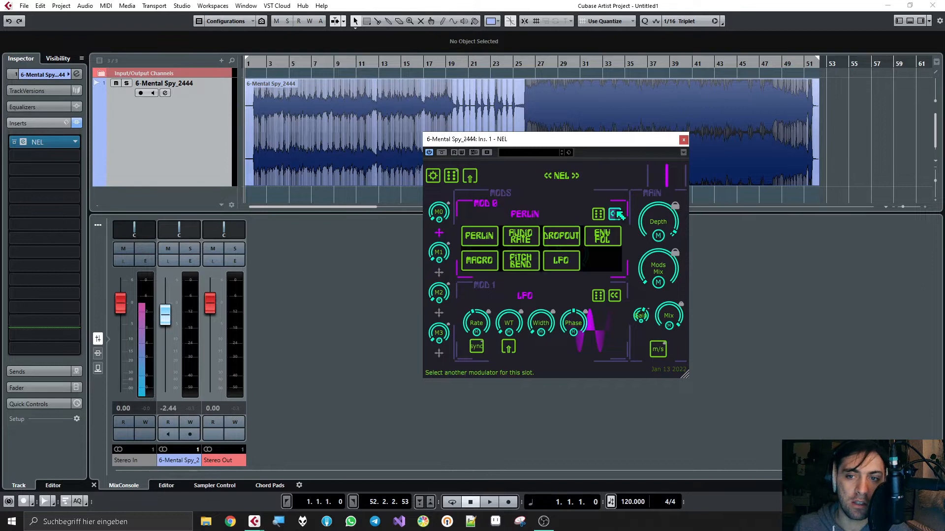
Change modulator slot Mod 0 from Perlin to the Envelope Follower and audition the track with it
click(602, 236)
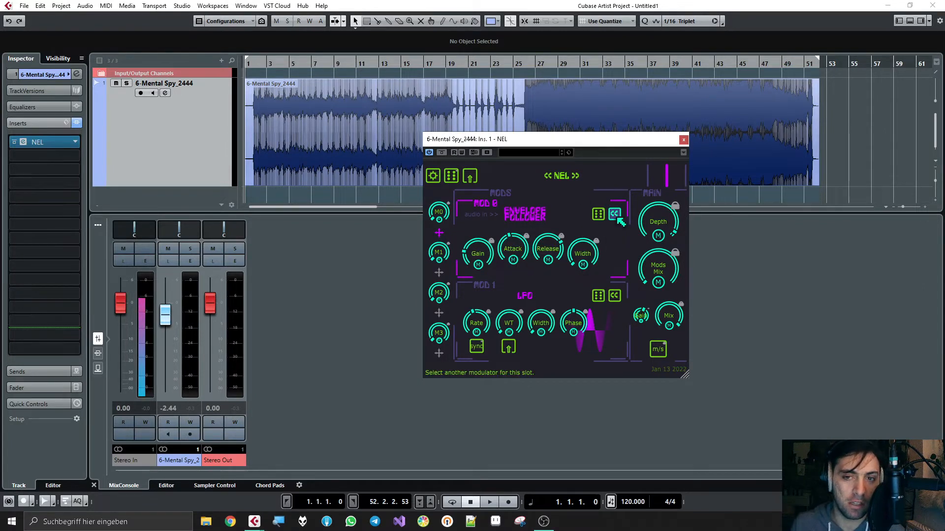
key(space)
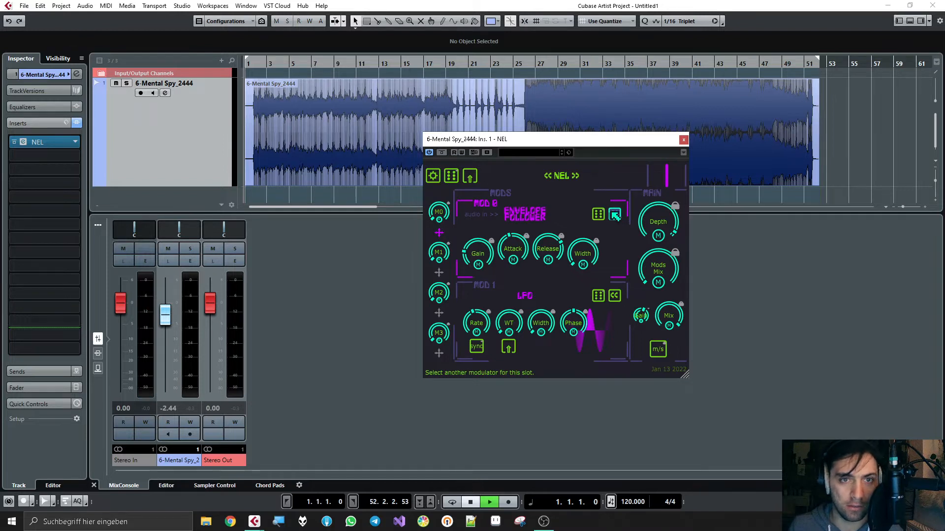
mouse_move(526, 239)
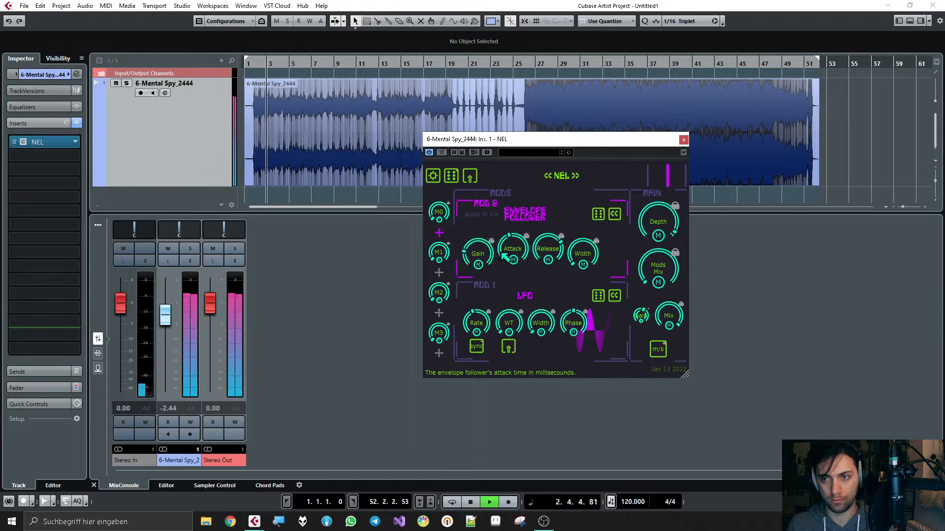
key(space)
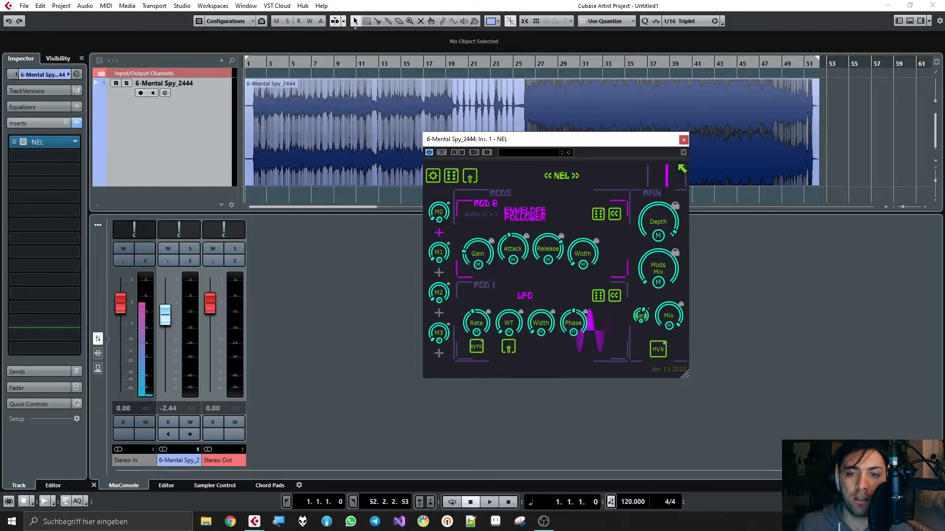
Play the track from the beginning while raising the envelope follower's Gain and adjusting its Attack and Release times, then stop playback
key(space)
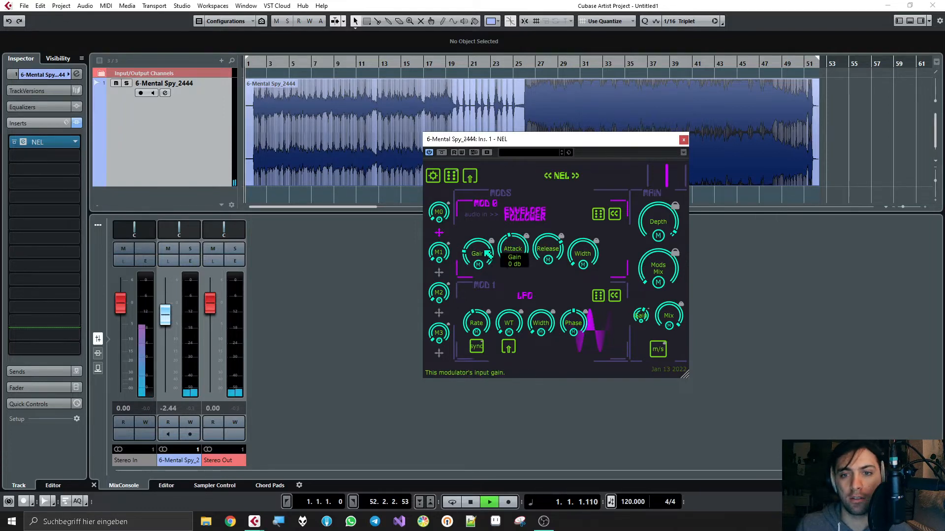
drag(488, 254, 491, 232)
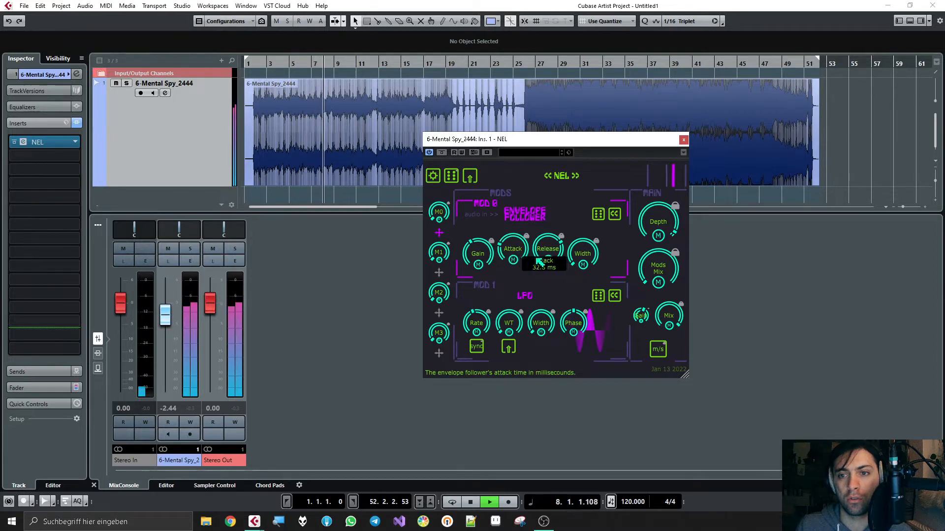
drag(573, 299, 574, 306)
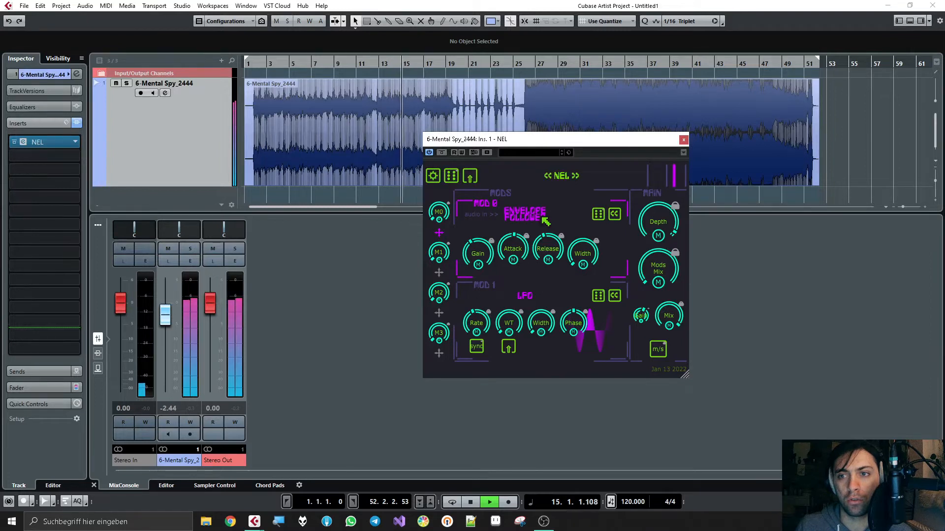
key(space)
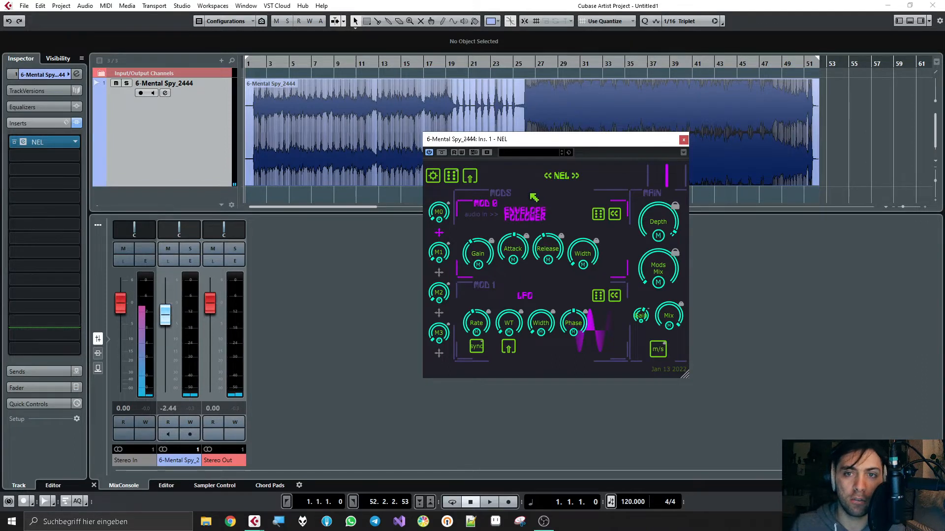
Play the sparse section from bar 18 with the plugin window moved off the waveform and raise the envelope follower's Gain to about 23.5 dB
drag(447, 64, 468, 99)
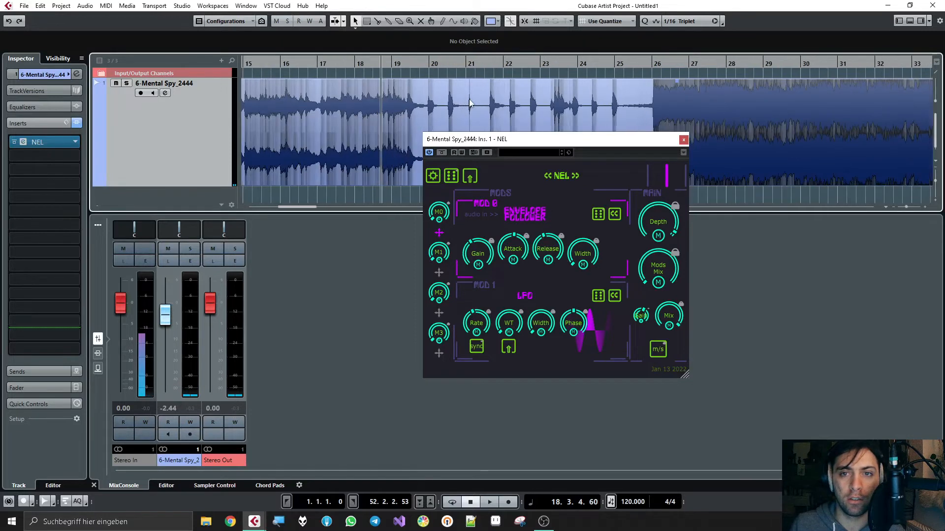
drag(518, 141, 505, 205)
key(space)
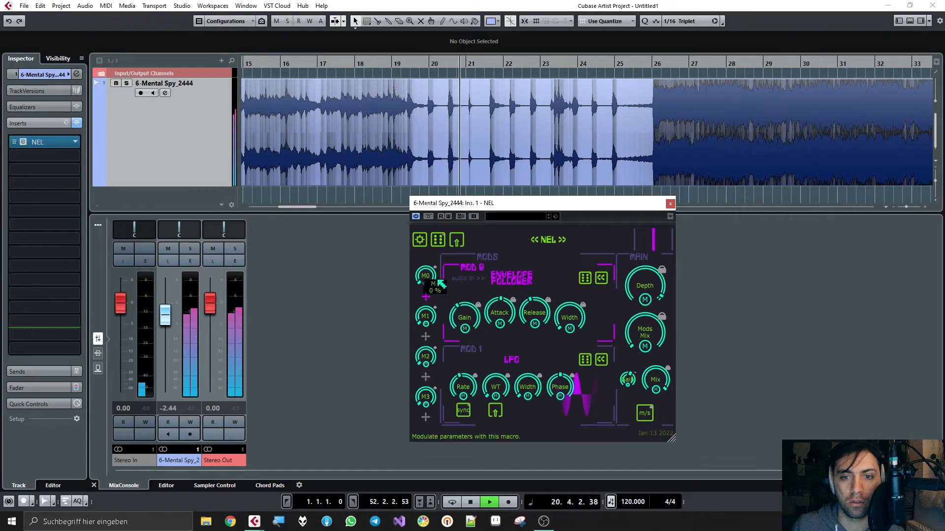
mouse_move(468, 310)
drag(466, 308, 466, 304)
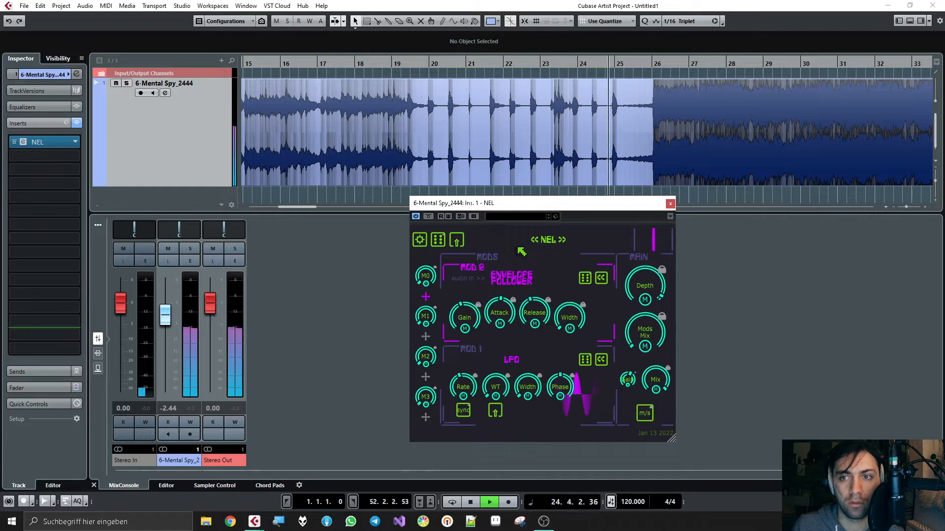
During the loud section after bar 26, lower the envelope follower's Gain to about 3.16 dB and set its Attack to about 70.7 ms
scroll(594, 164, down, 3)
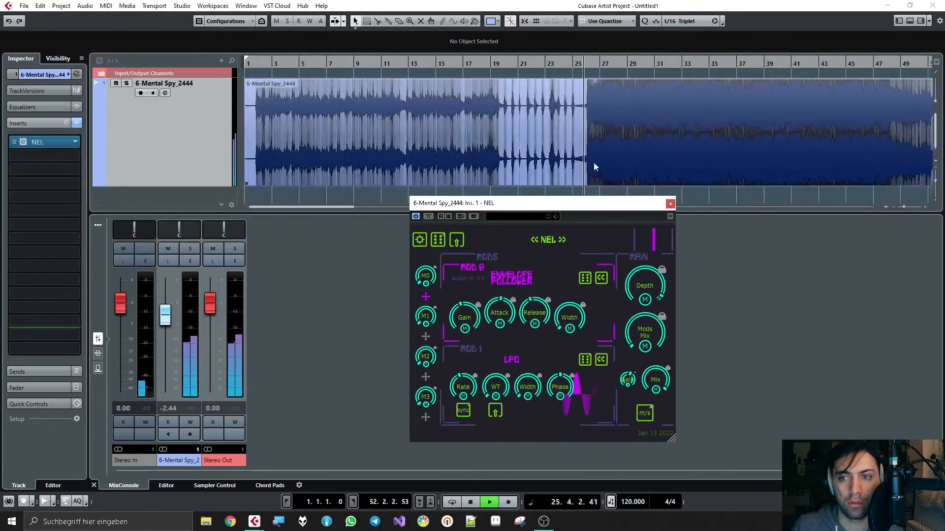
key(f)
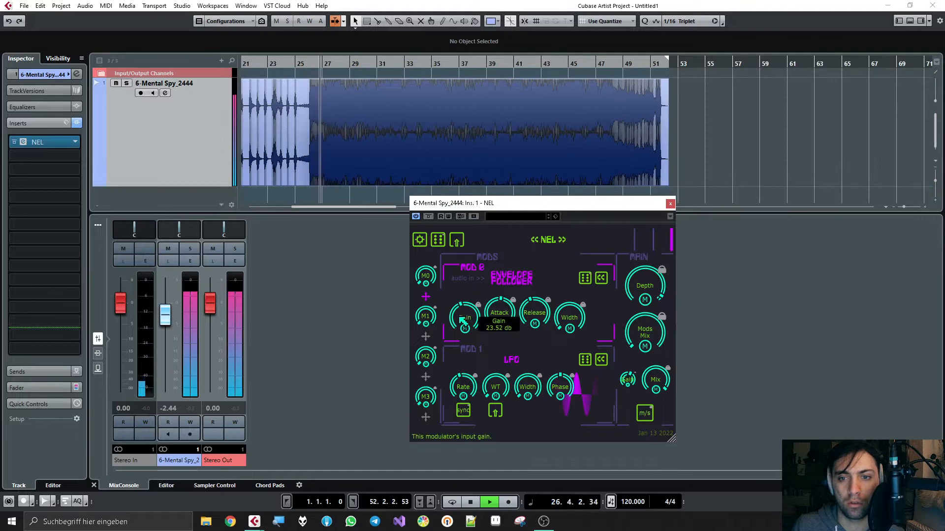
drag(462, 331, 462, 337)
drag(510, 309, 543, 365)
drag(500, 317, 528, 282)
drag(500, 318, 500, 292)
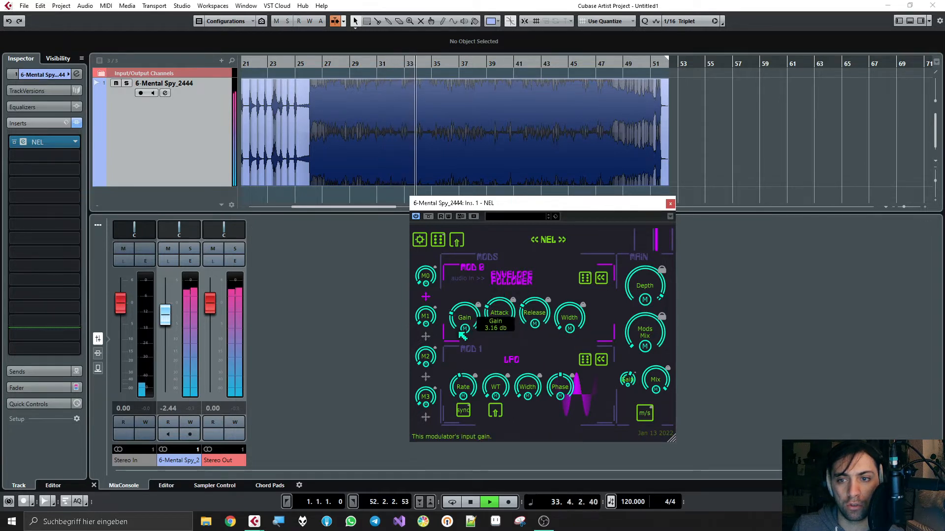
mouse_move(505, 312)
mouse_down()
mouse_move(538, 293)
mouse_move(533, 267)
mouse_move(500, 301)
mouse_up()
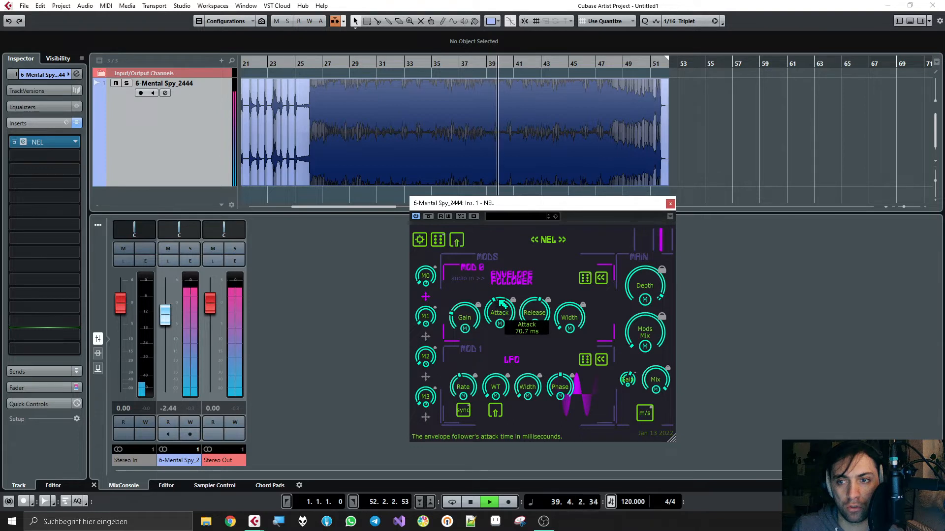
Stop playback and return the playhead to the beginning of the track
key(space)
scroll(411, 123, down, 4)
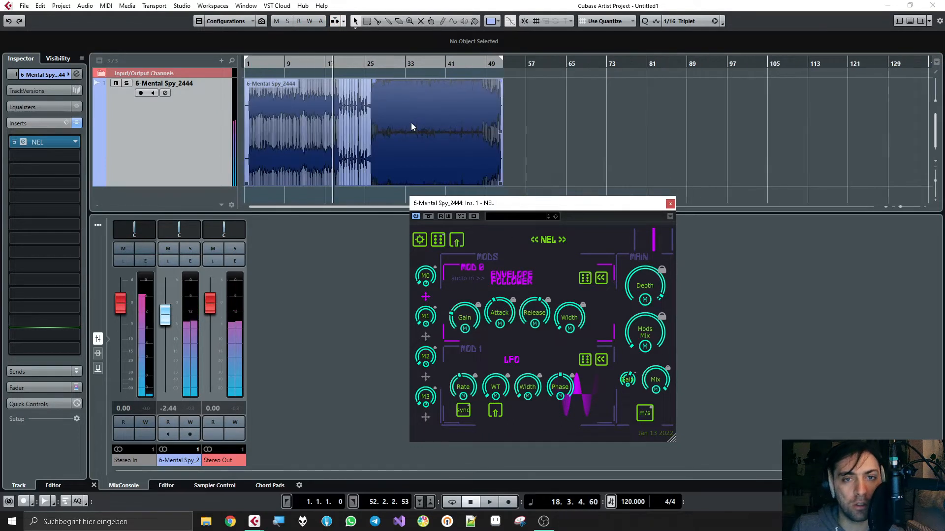
drag(261, 66, 246, 66)
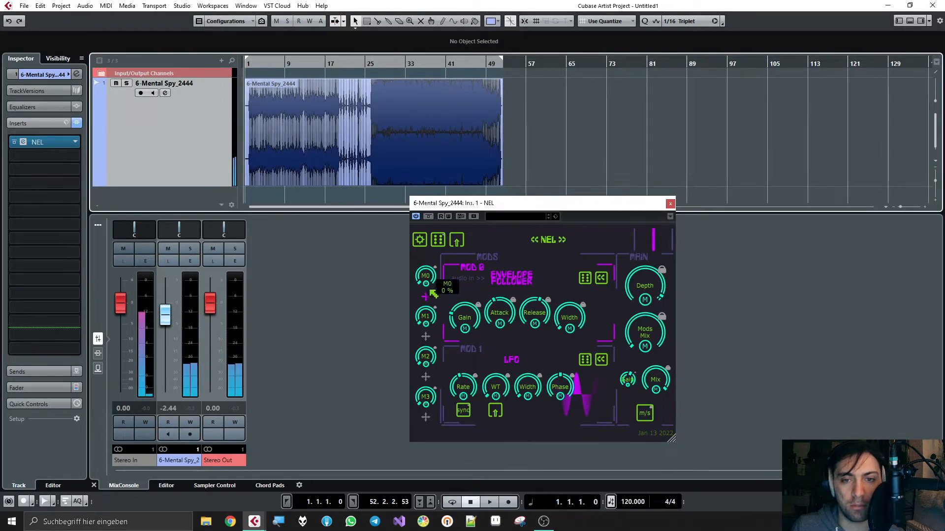
Set the vibrato's delay buffer size to 200 ms in the plugin's audio options and return to the modulator view
click(419, 240)
click(570, 302)
click(614, 315)
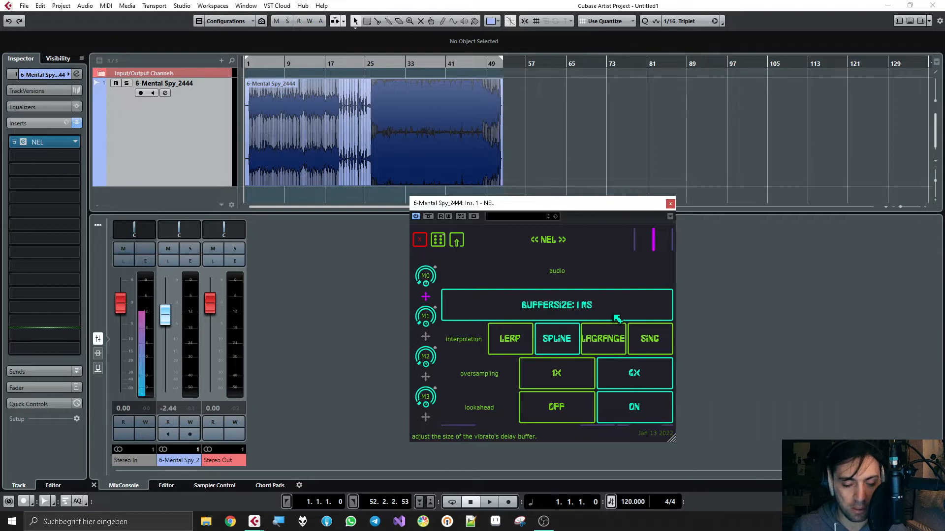
text(200)
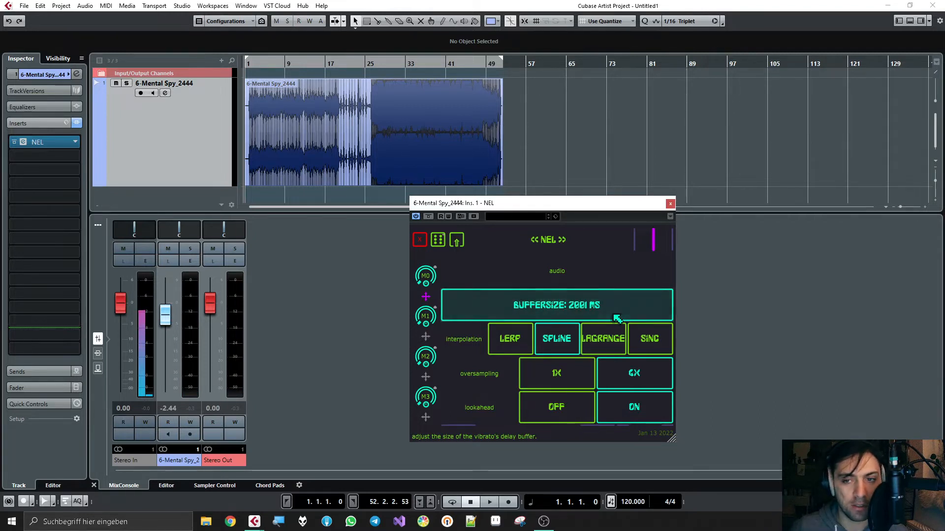
click(420, 241)
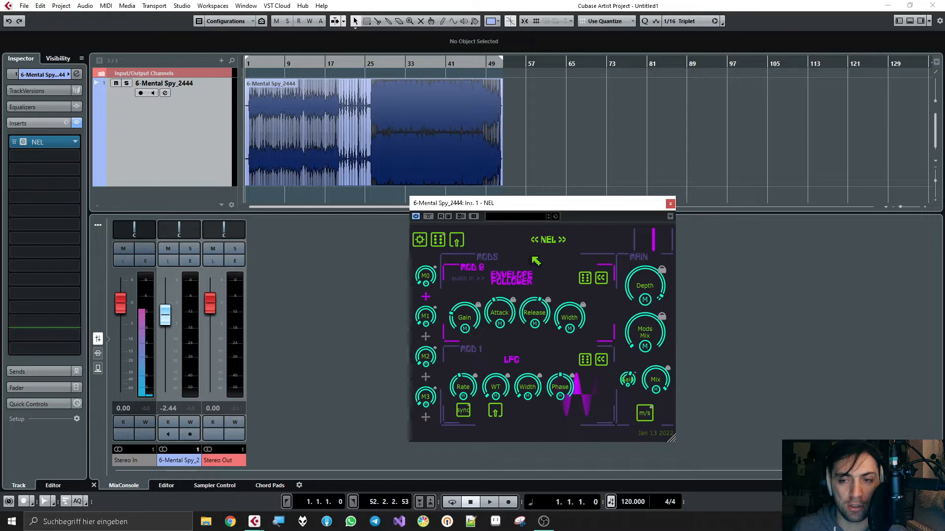
Play the track and set the envelope follower's Gain to about 19.45 dB and Attack to about 350 ms, adjusting the vibrato Depth
key(space)
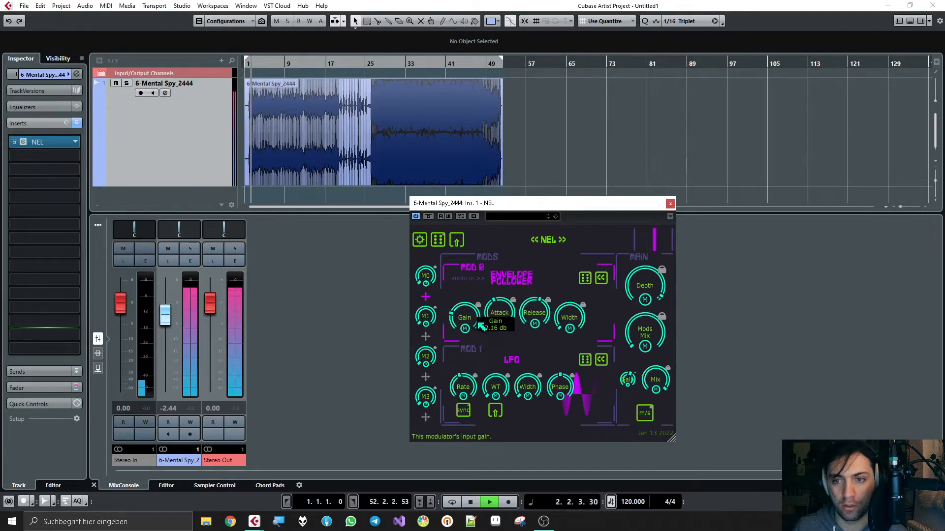
drag(481, 326, 523, 280)
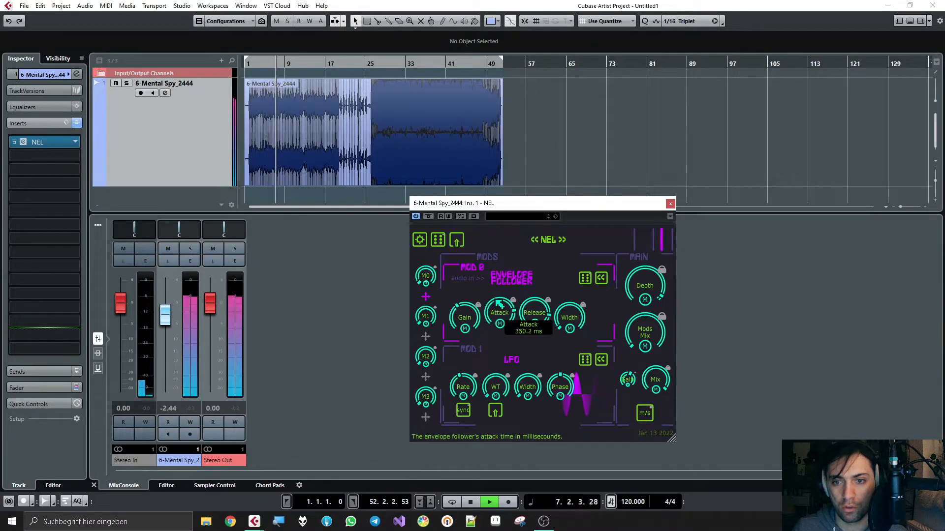
drag(528, 313, 527, 304)
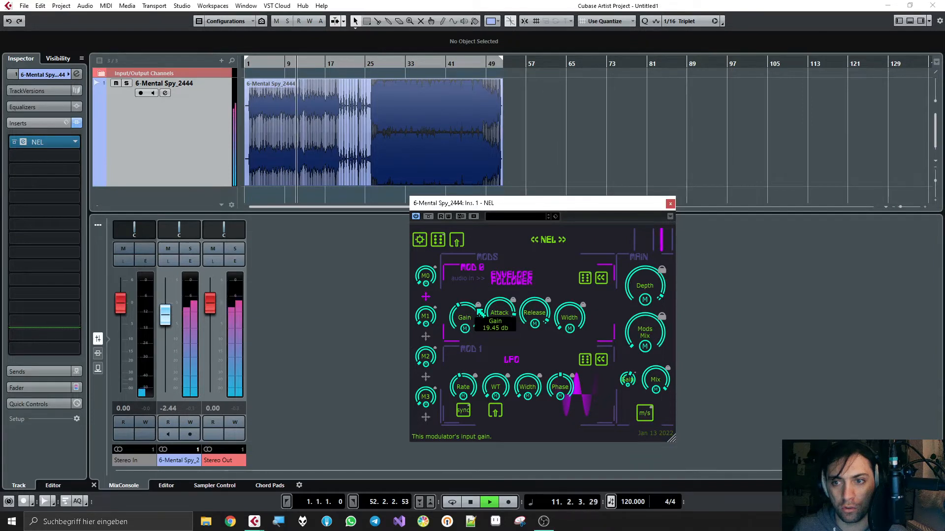
drag(634, 284, 635, 267)
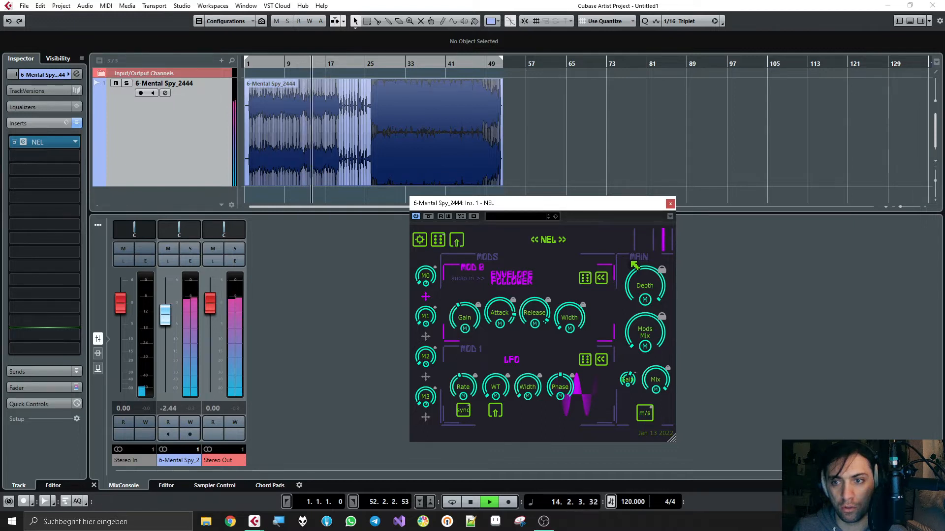
Lengthen the envelope follower's Release and Attack, and rebalance its Gain for the quiet and loud sections during playback
mouse_move(538, 333)
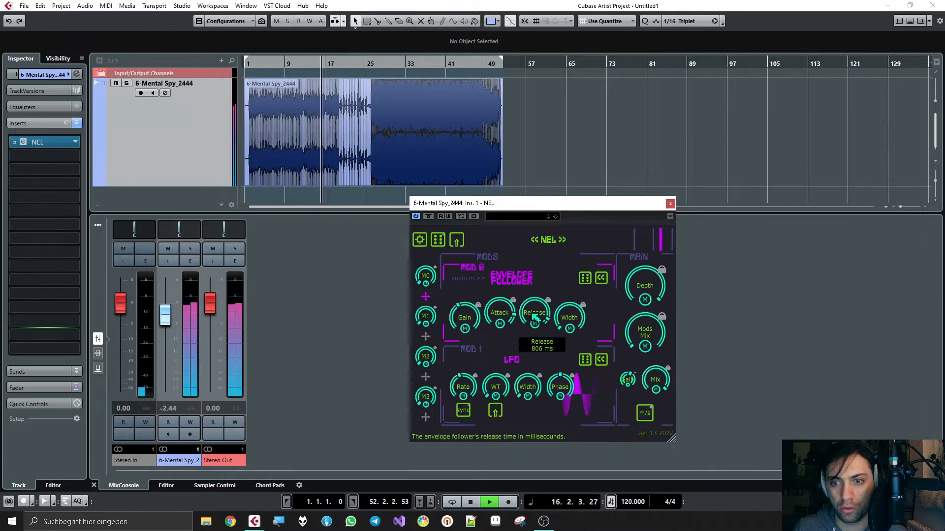
mouse_move(501, 315)
drag(501, 315, 540, 329)
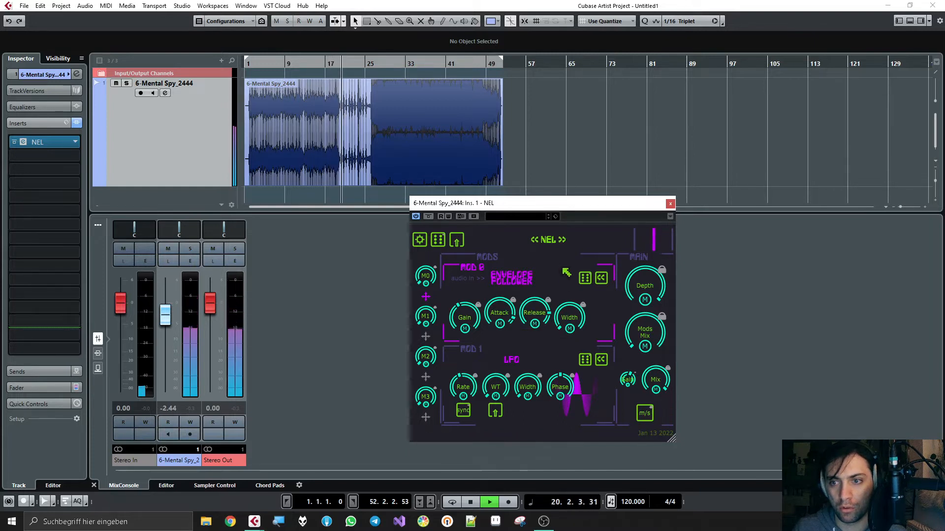
drag(474, 316, 474, 307)
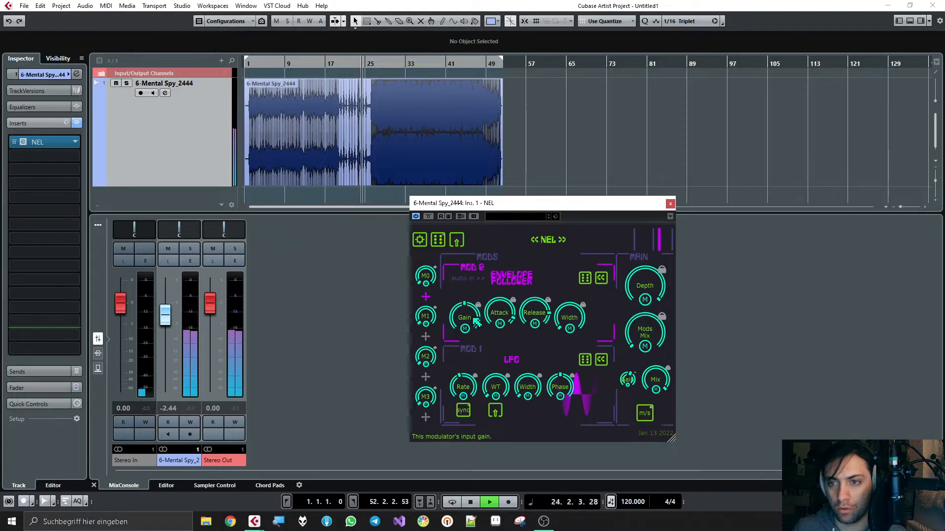
drag(477, 323, 479, 341)
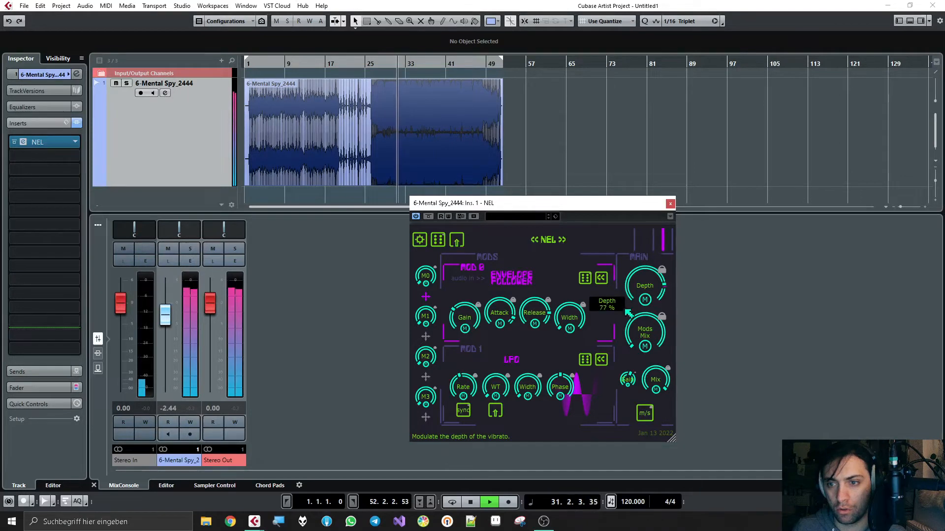
Continue playback from about bar 45, raising the vibrato Depth to about 96% and adjusting the envelope follower's Release
mouse_move(543, 305)
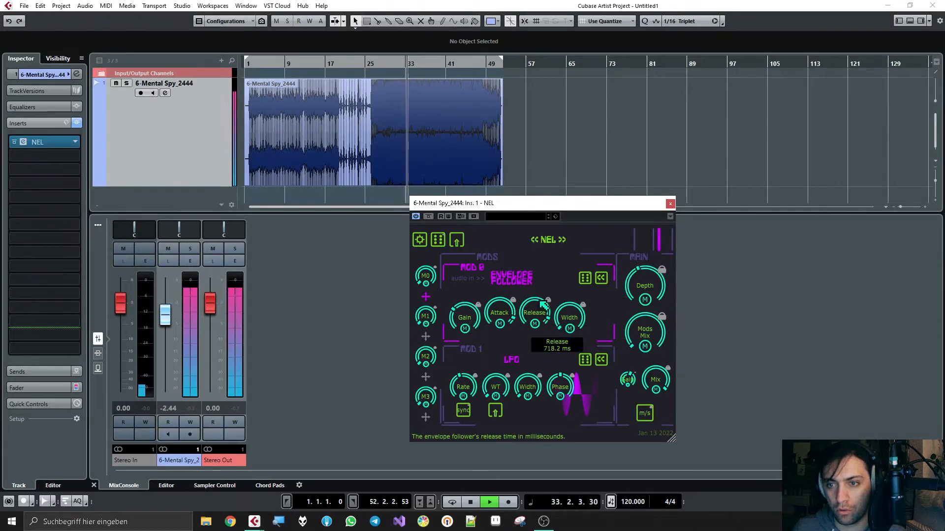
drag(466, 65, 485, 121)
drag(641, 281, 630, 228)
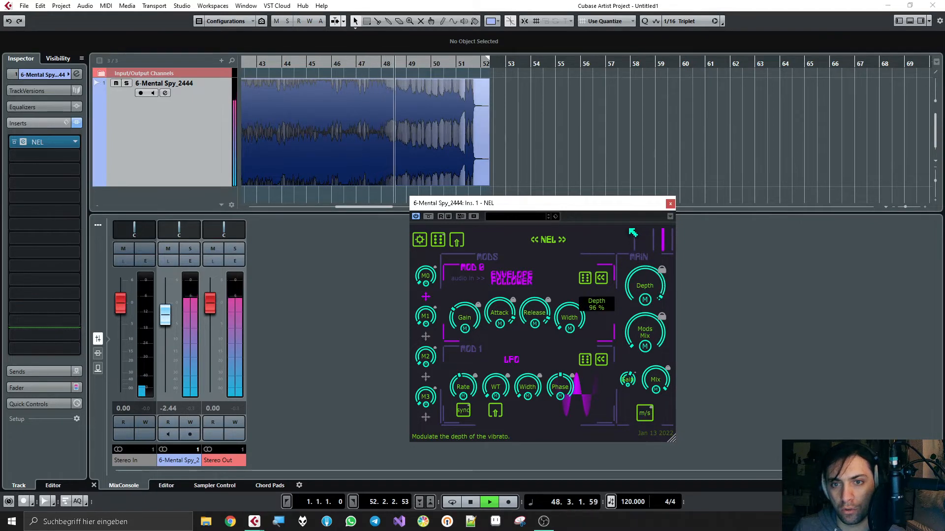
mouse_move(543, 315)
mouse_down()
mouse_move(548, 409)
mouse_move(536, 306)
mouse_up()
Stop playback near the track's end, show the whole clip and move the playhead back to bar 1
key(space)
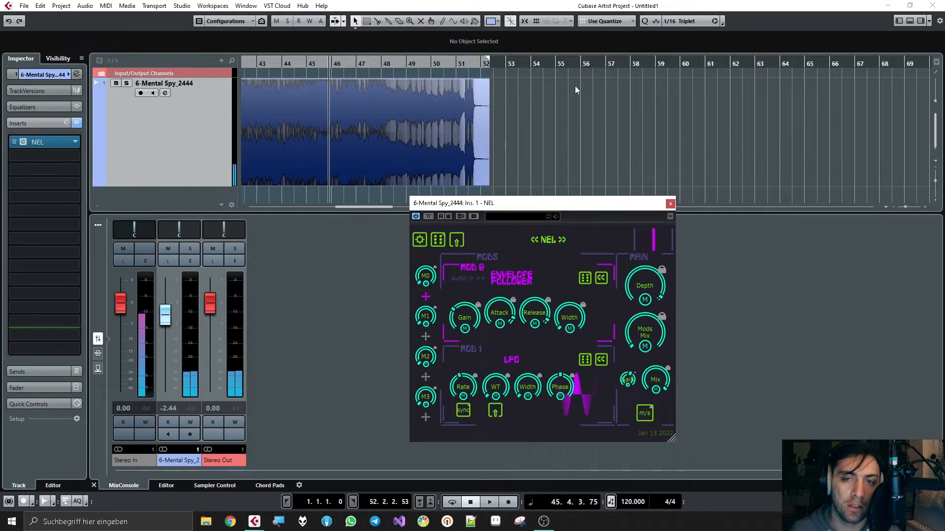
scroll(568, 99, down, 3)
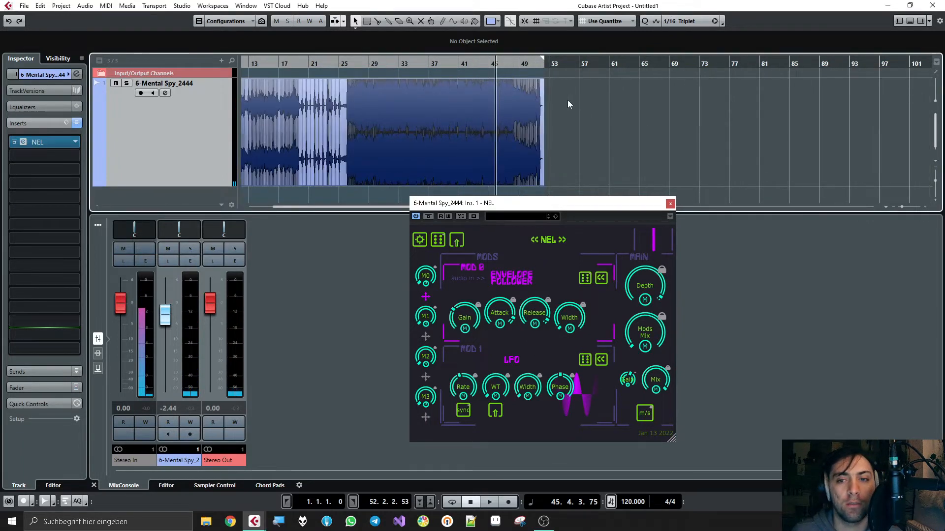
scroll(568, 104, left, 3)
drag(299, 64, 177, 64)
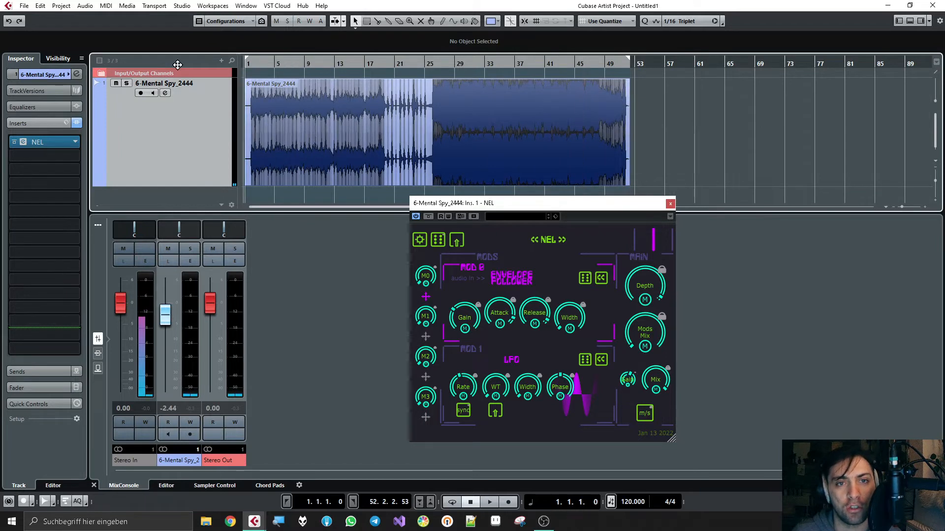
Look over the vibrato's buffer size, interpolation, oversampling and lookahead settings in NEL's audio options
click(424, 248)
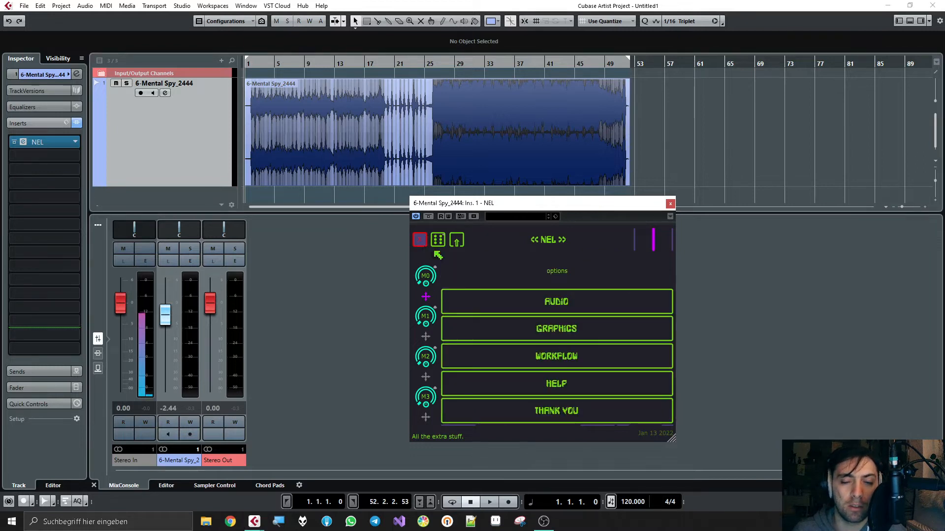
click(563, 304)
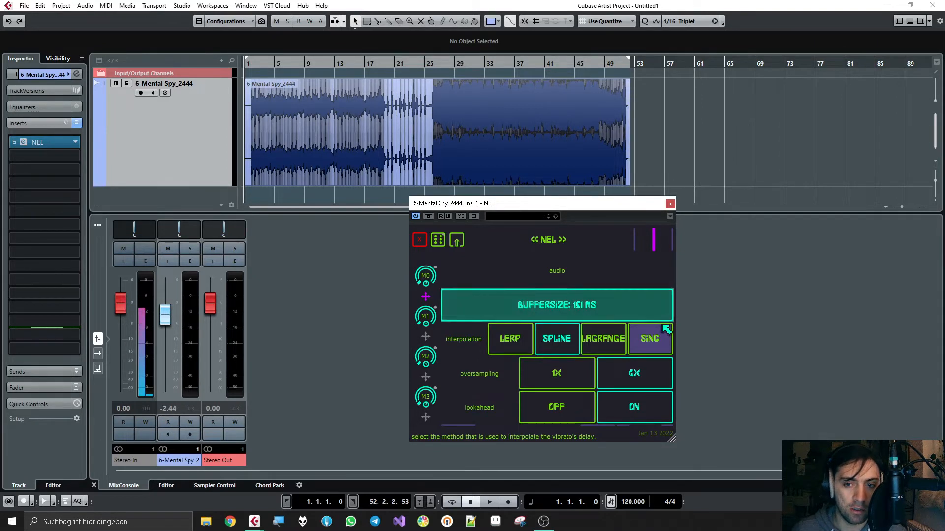
click(422, 242)
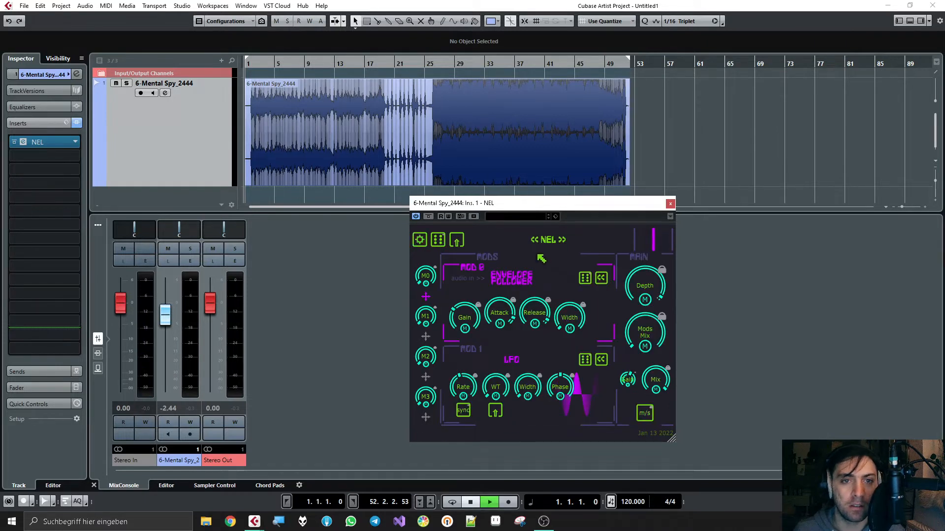
Play the track from bar 1 while adjusting the envelope follower's Gain and shortening its Attack and Release
key(space)
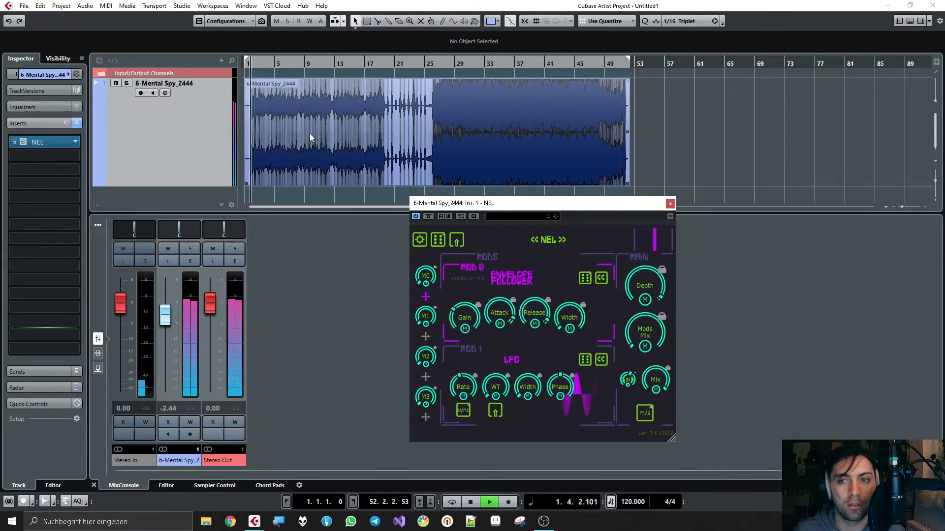
drag(474, 318, 471, 307)
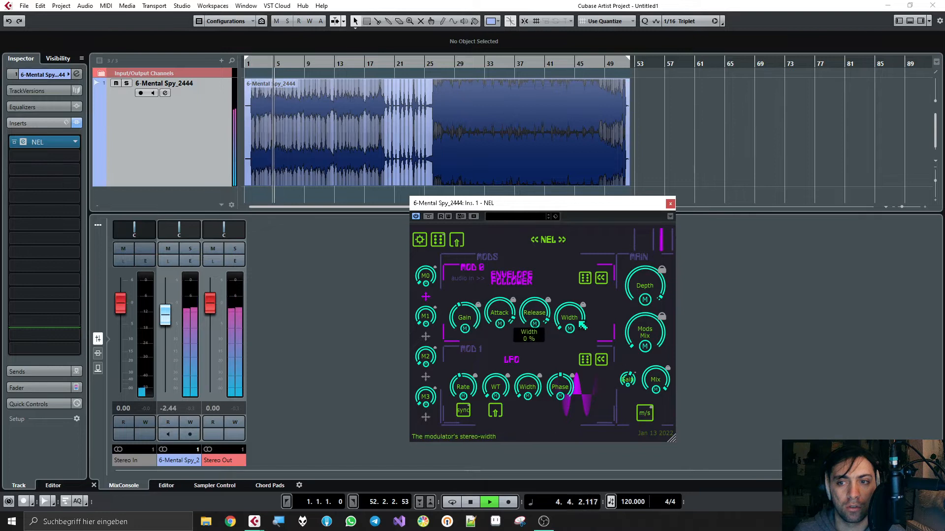
drag(507, 306, 551, 355)
key(space)
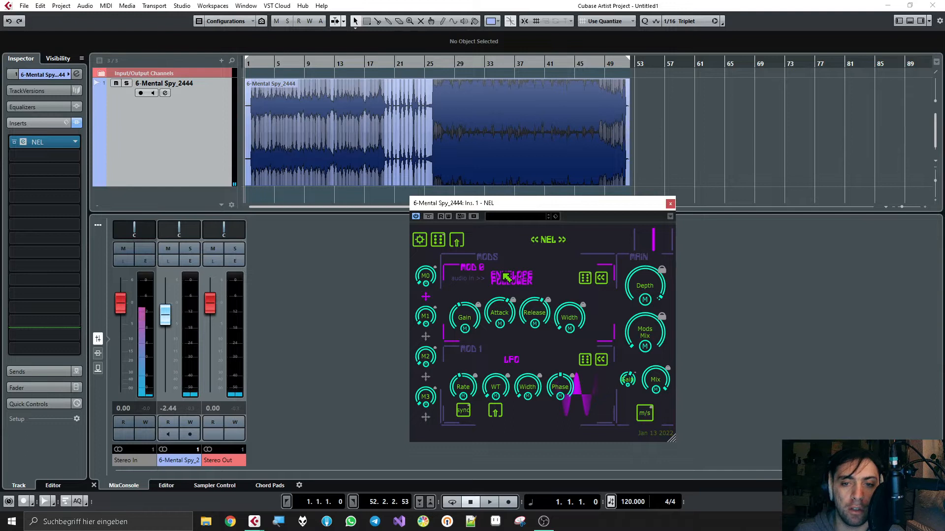
Play the track while switching the envelope follower's Width between 0 % and 100 %, ending at 100 %, and stop playback
mouse_move(582, 326)
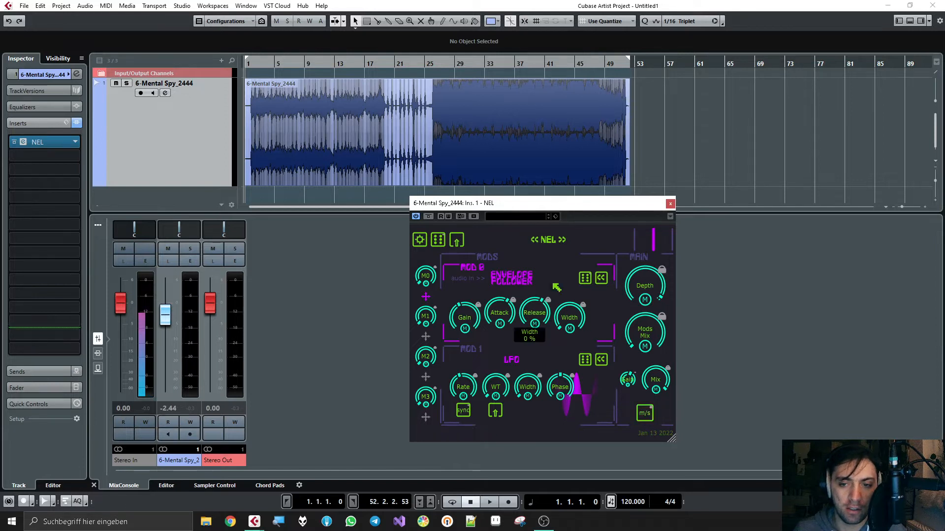
drag(571, 239, 566, 168)
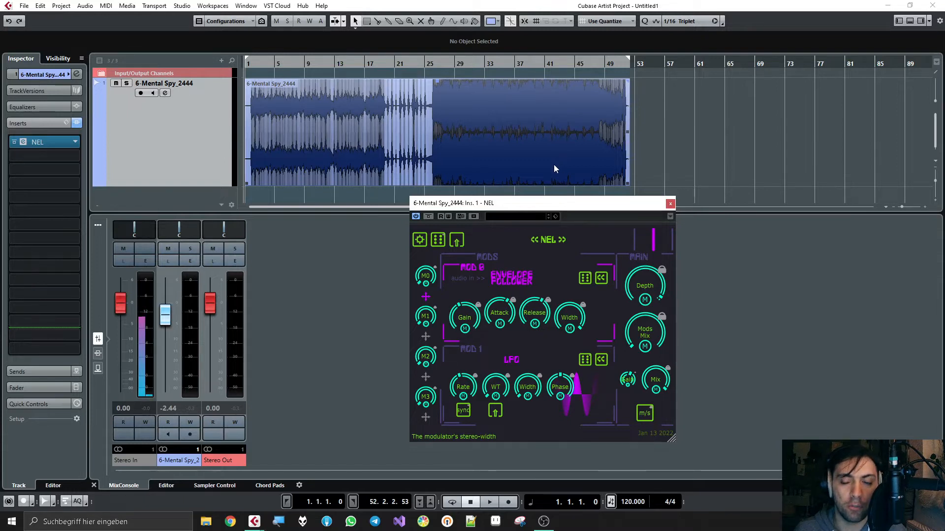
key(space)
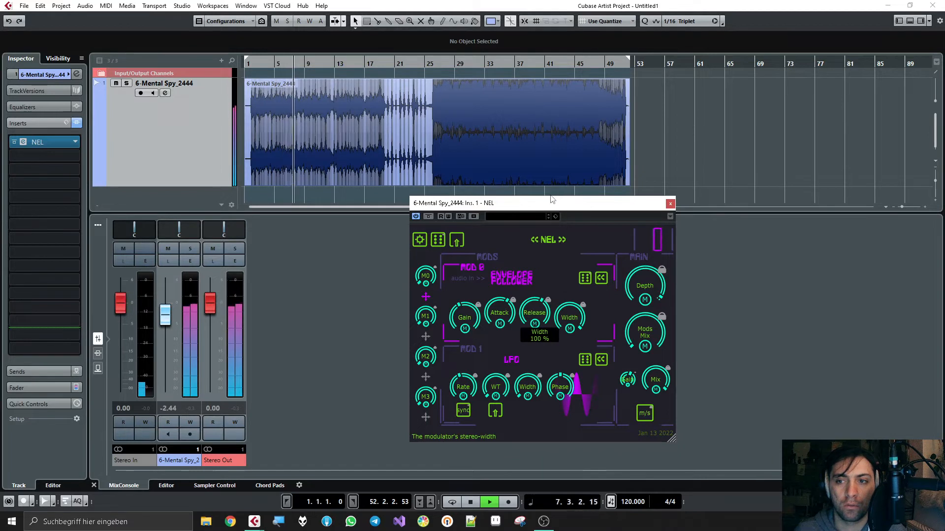
drag(571, 319, 586, 419)
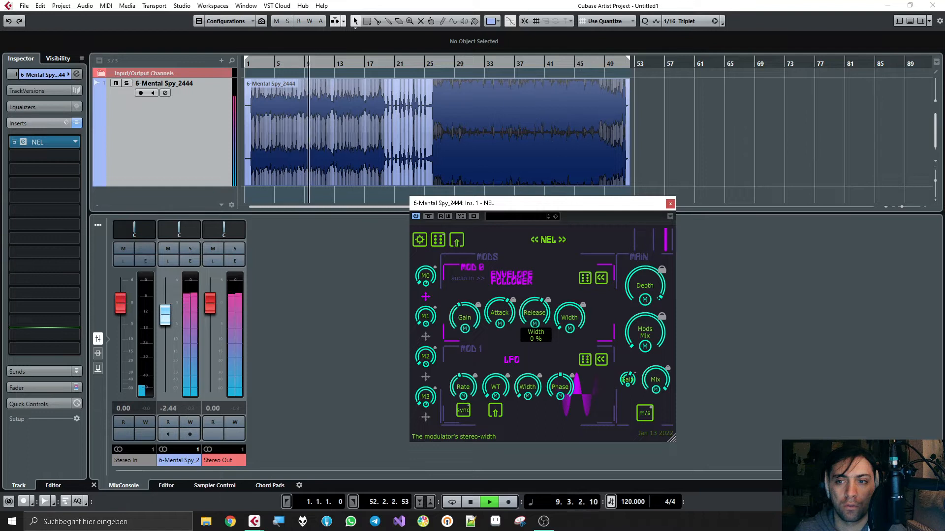
drag(588, 530, 554, 218)
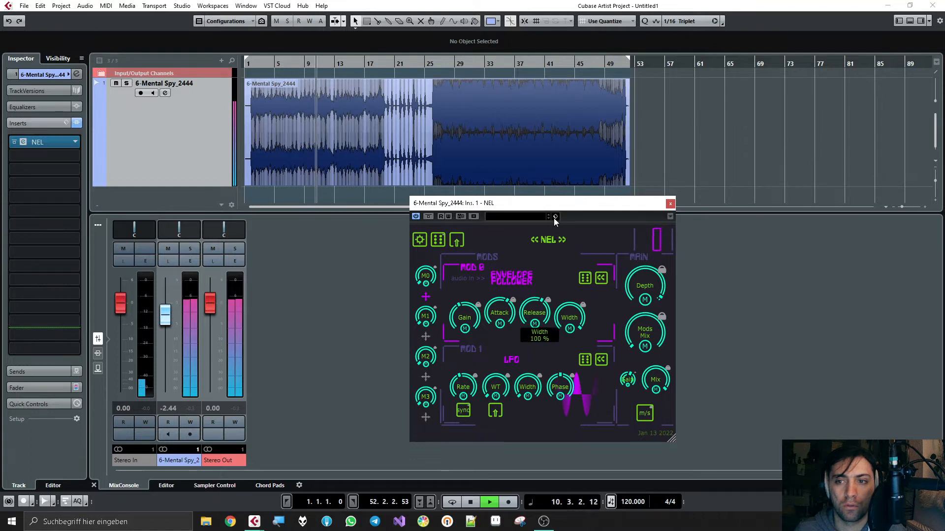
key(space)
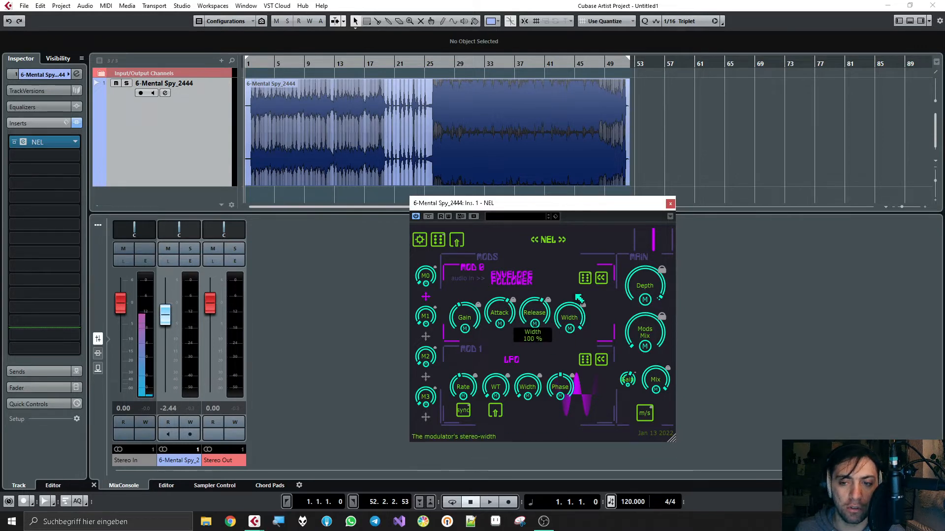
Replay from bar 1, comparing the envelope follower's Width at 0 % and 100 %, and finish at 0 %
mouse_move(576, 296)
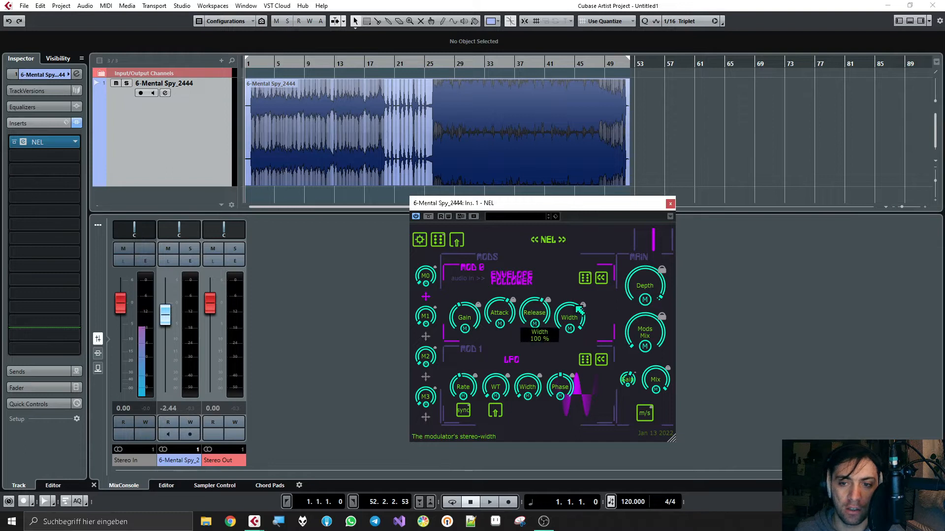
key(space)
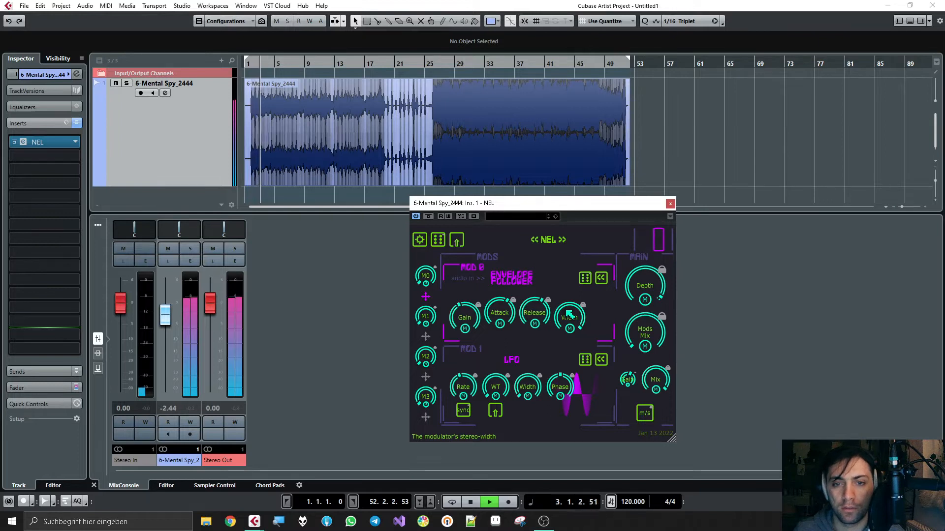
drag(569, 315, 569, 459)
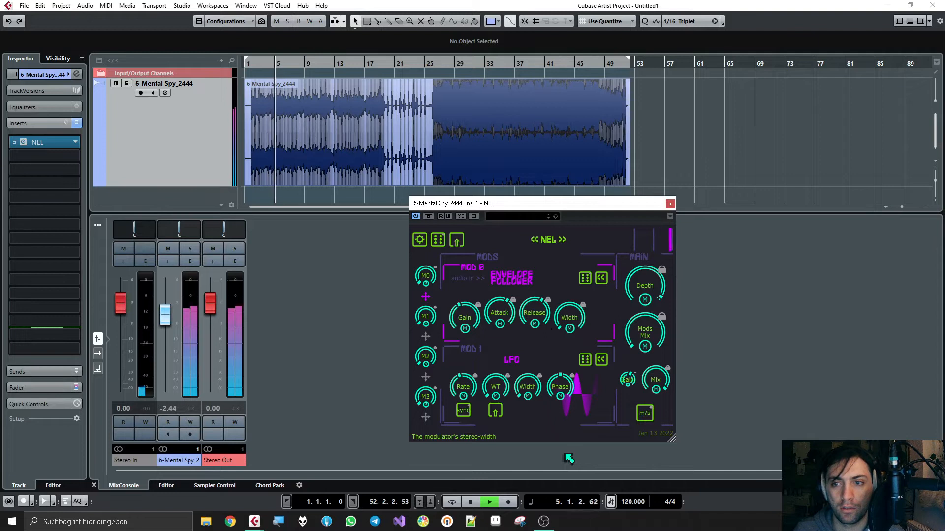
drag(569, 458, 557, 252)
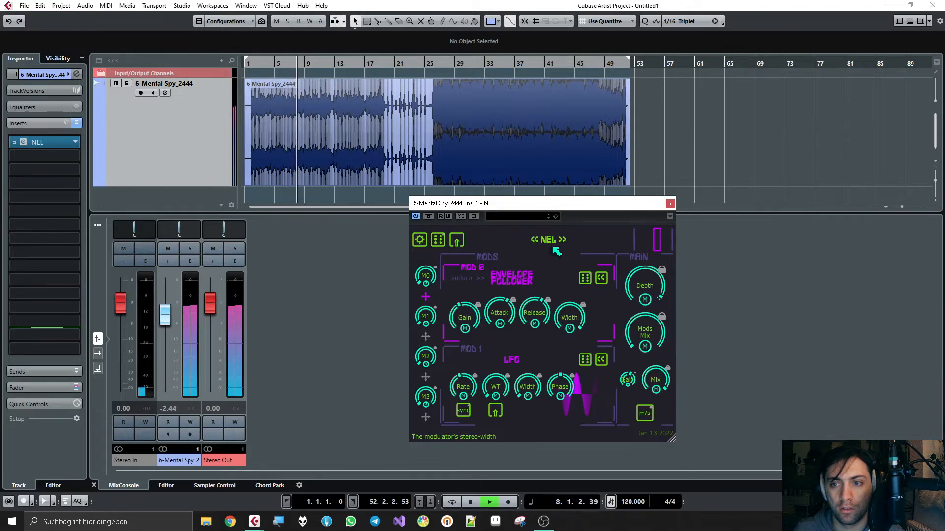
drag(556, 251, 566, 456)
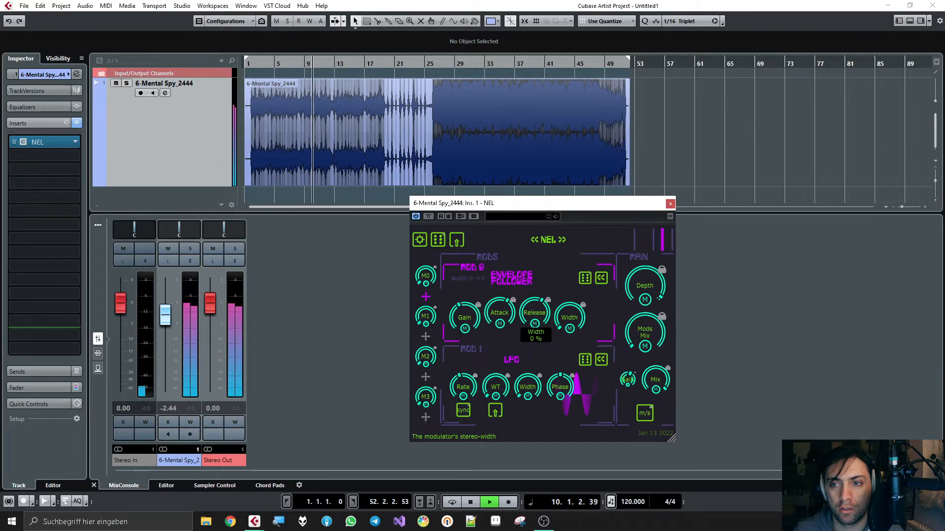
key(space)
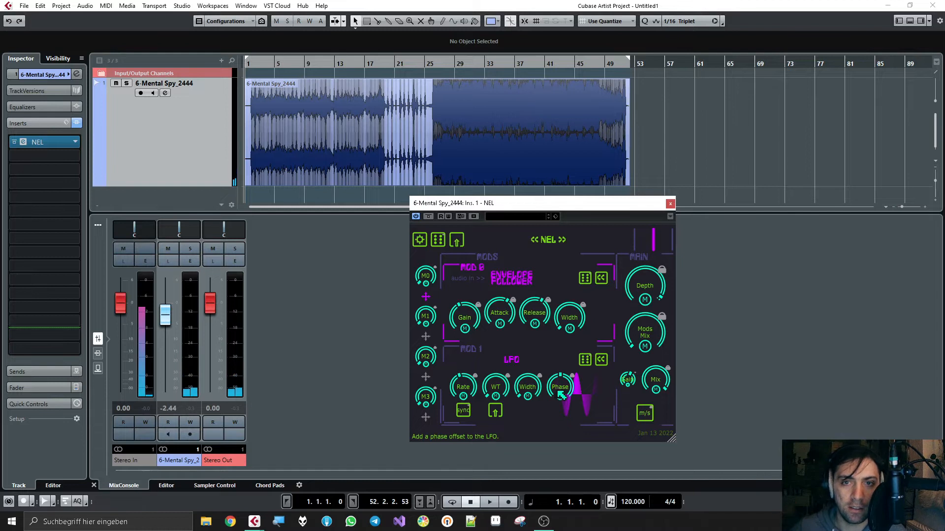
Replay the opening, raise the envelope follower's Width to its maximum and return it to 0 %, ending playback
mouse_move(579, 314)
key(space)
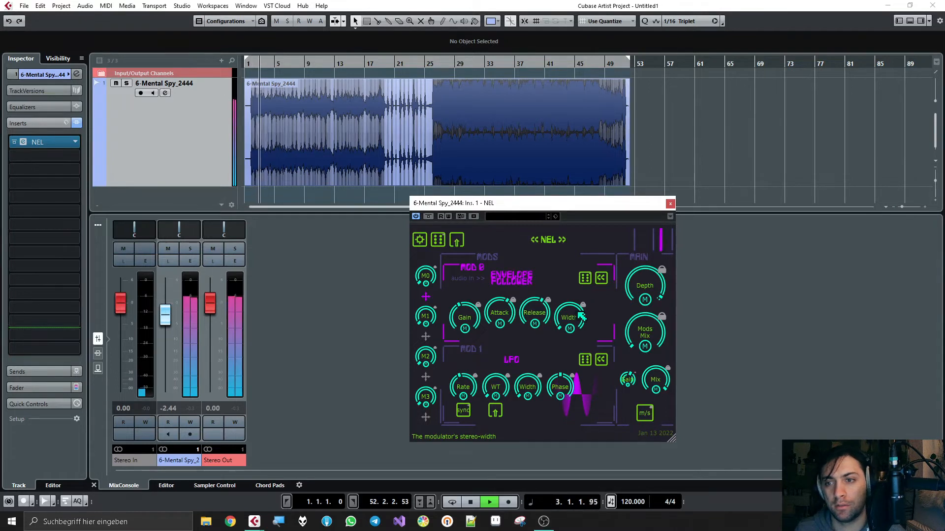
drag(579, 314, 574, 176)
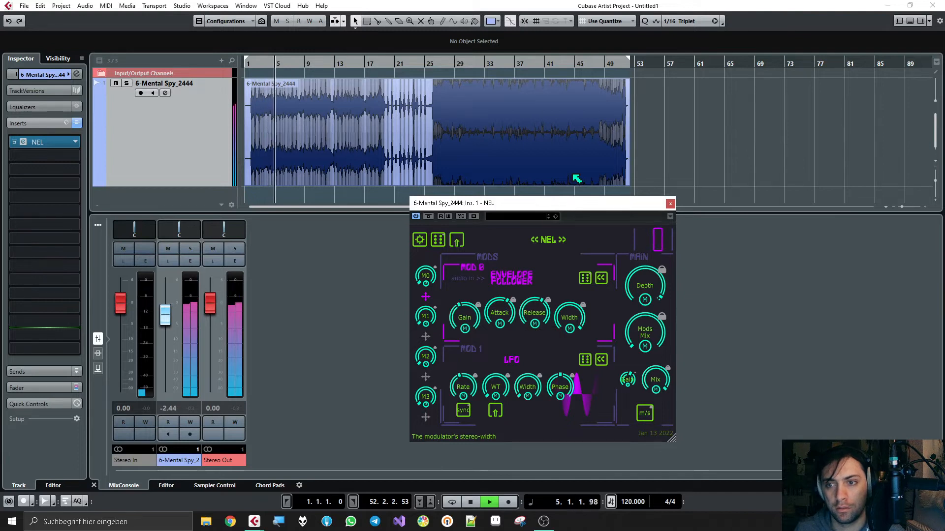
drag(574, 176, 585, 322)
key(space)
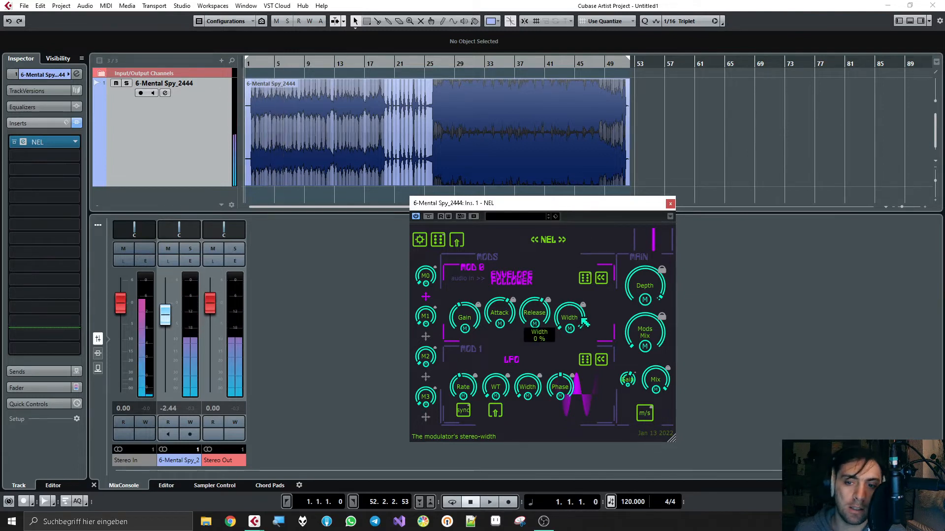
Switch the stereo configuration to l/r and play the track with the envelope follower's Width raised to 100 %
click(647, 418)
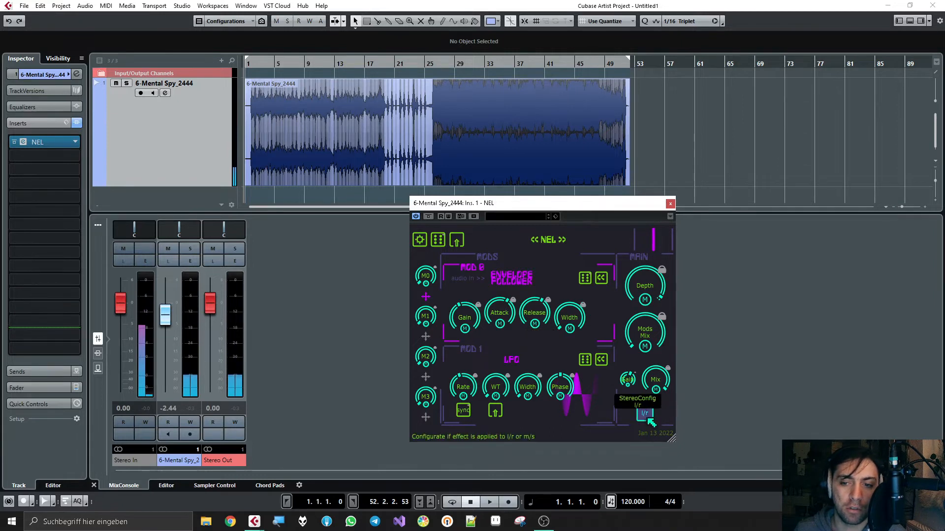
key(space)
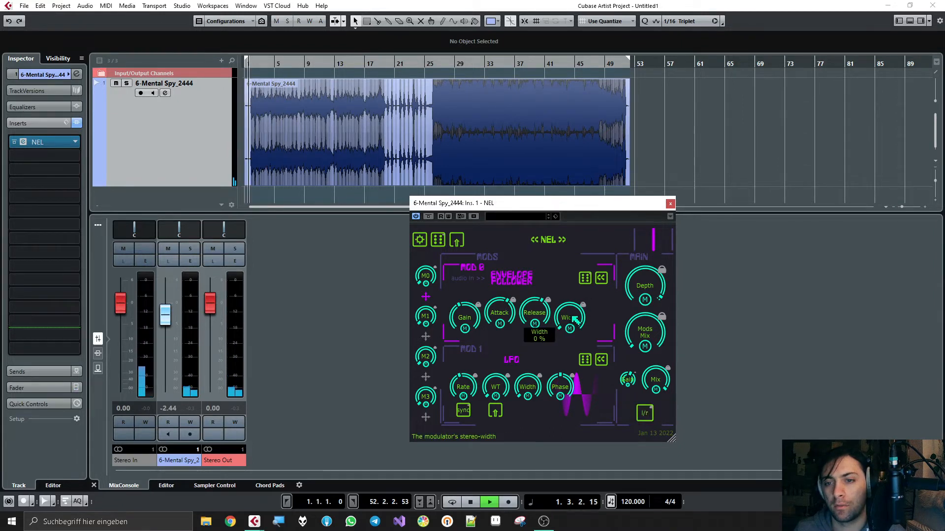
drag(574, 320, 553, 191)
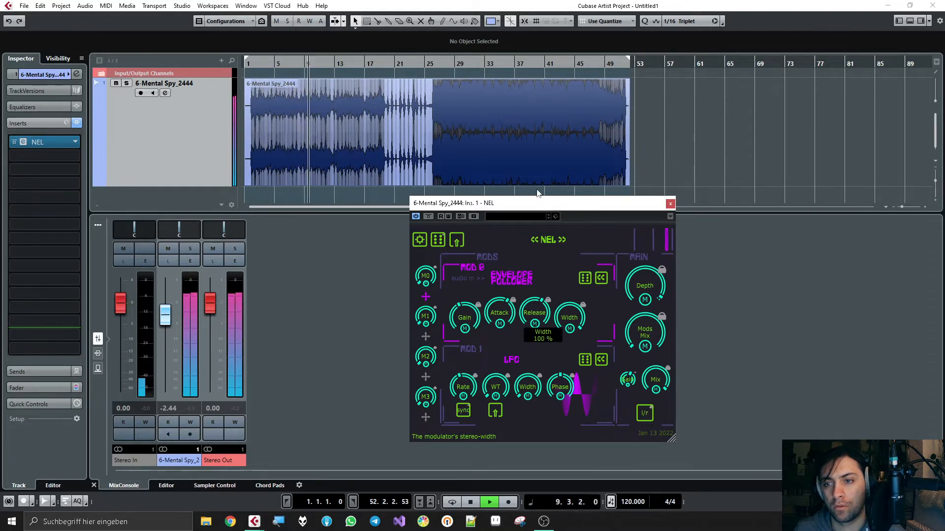
key(space)
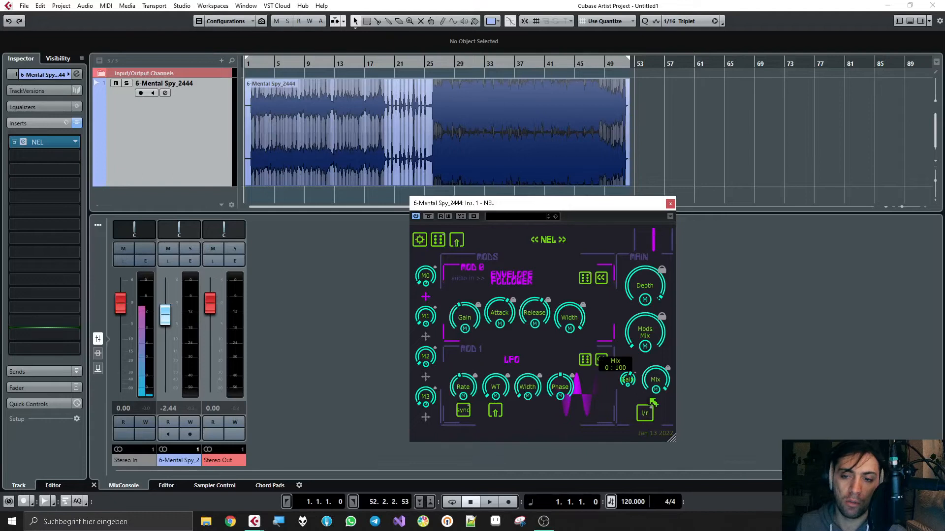
Set the stereo configuration back to m/s and play the opening bars briefly
click(645, 414)
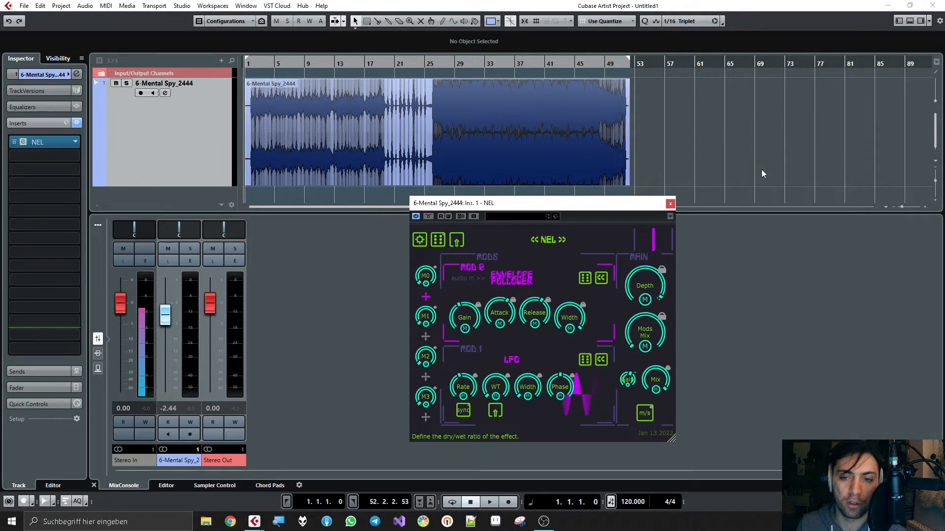
key(space)
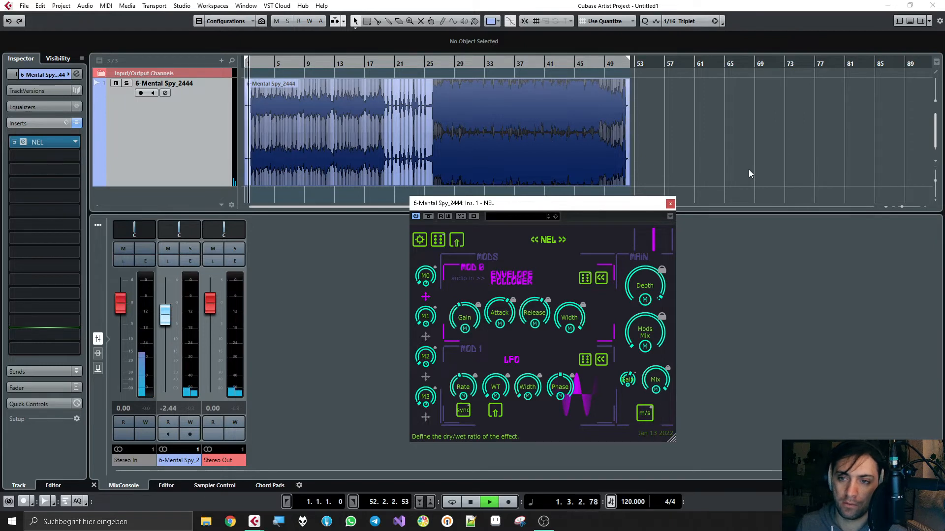
key(space)
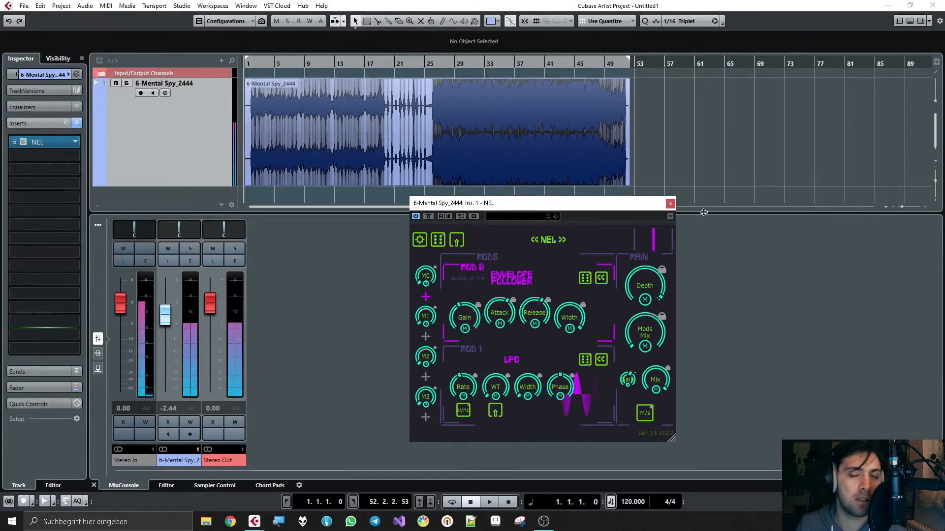
Set Mods Mix to 0 : 100 and play the track with the LFO in free mode and its Width at 180°
mouse_move(643, 335)
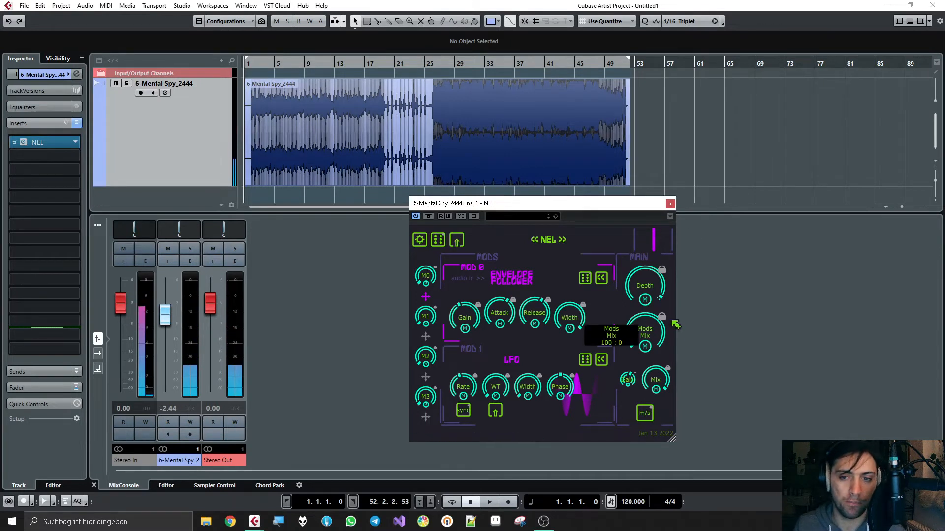
drag(649, 319, 645, 183)
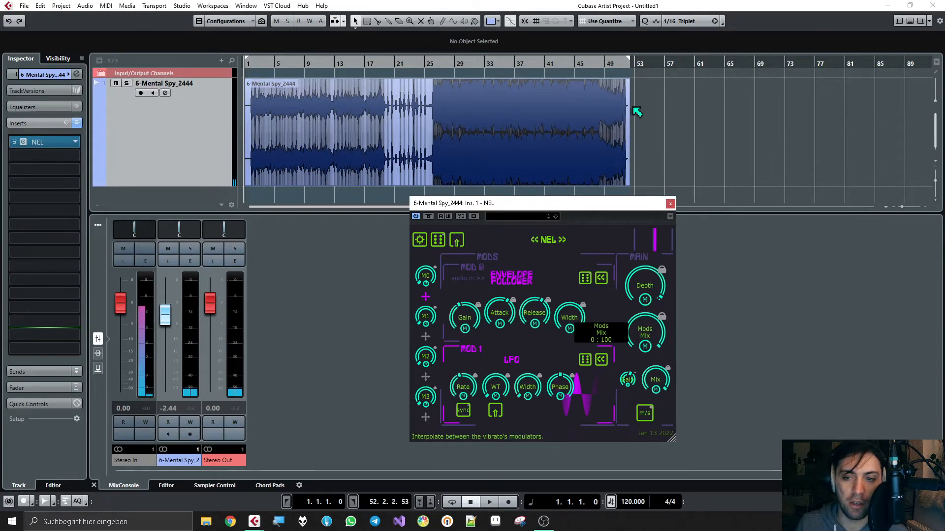
click(464, 412)
key(space)
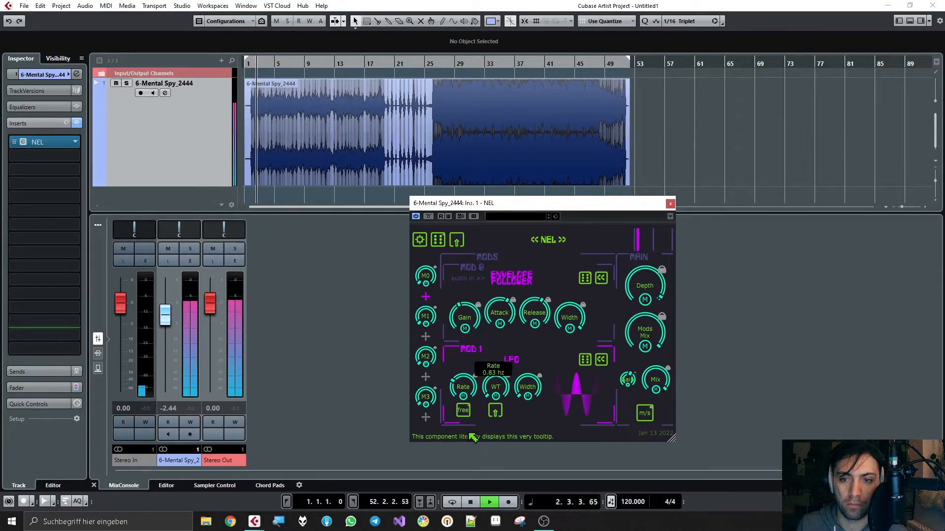
drag(525, 333, 521, 224)
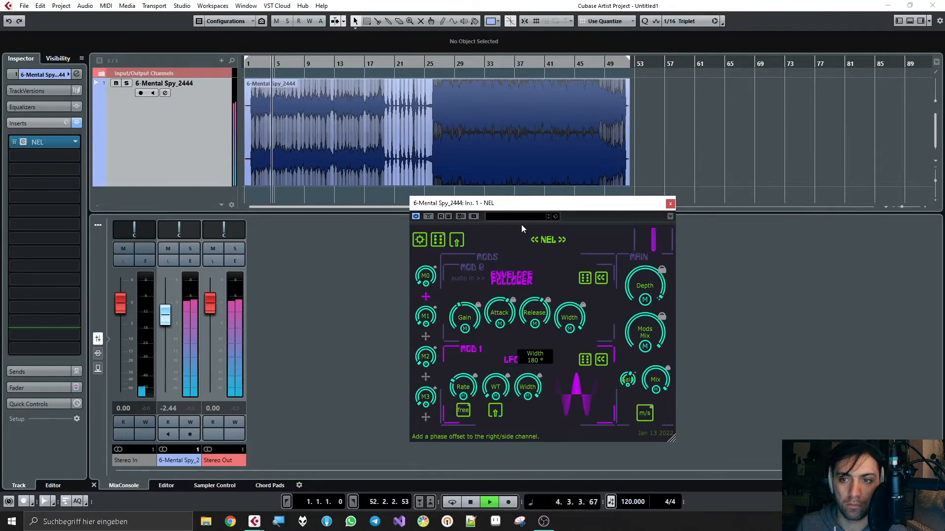
Compare the l/r and m/s configurations during playback, staying on m/s, and raise the LFO's Rate to about 8.47 Hz
click(644, 415)
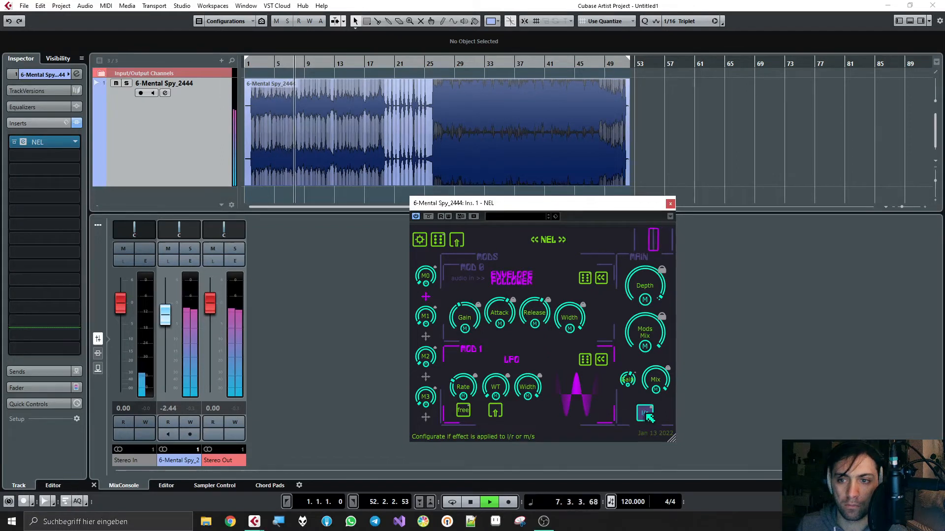
click(647, 415)
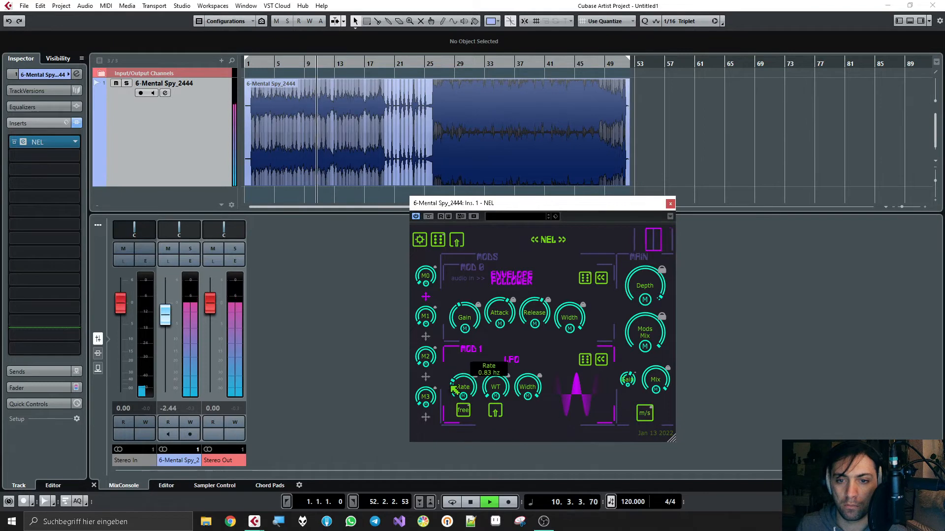
mouse_move(444, 323)
mouse_down()
mouse_move(445, 345)
mouse_move(443, 320)
mouse_up()
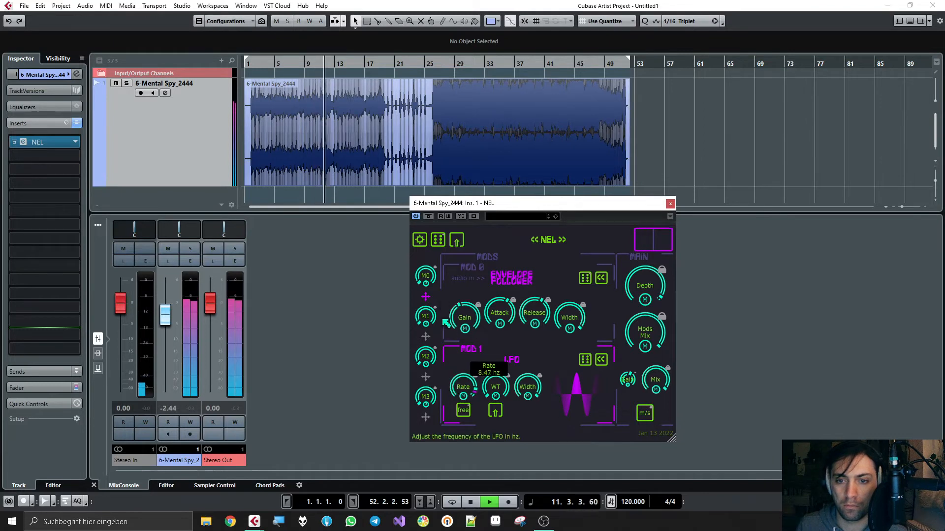
Finish adjusting the LFO's Rate, stop playback and replace the LFO in Mod 1 with an envelope follower
drag(454, 367, 468, 393)
key(space)
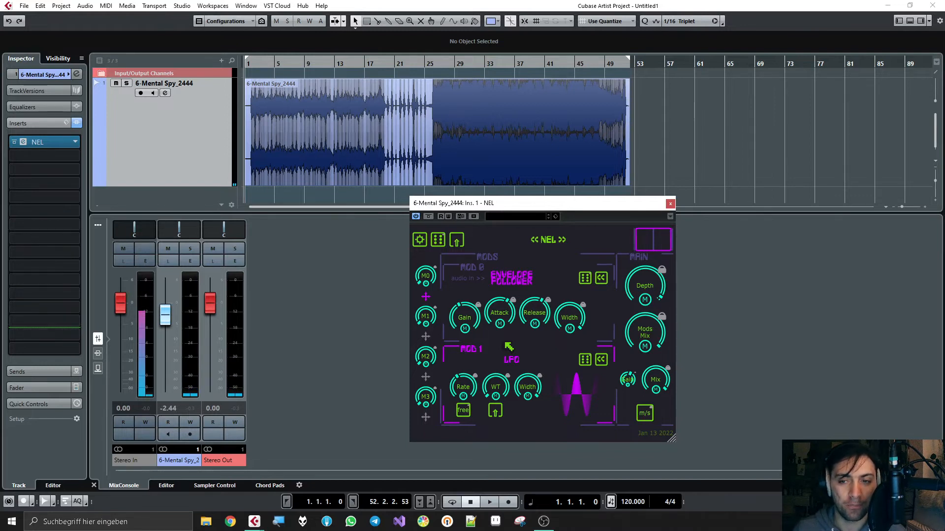
click(601, 360)
click(601, 386)
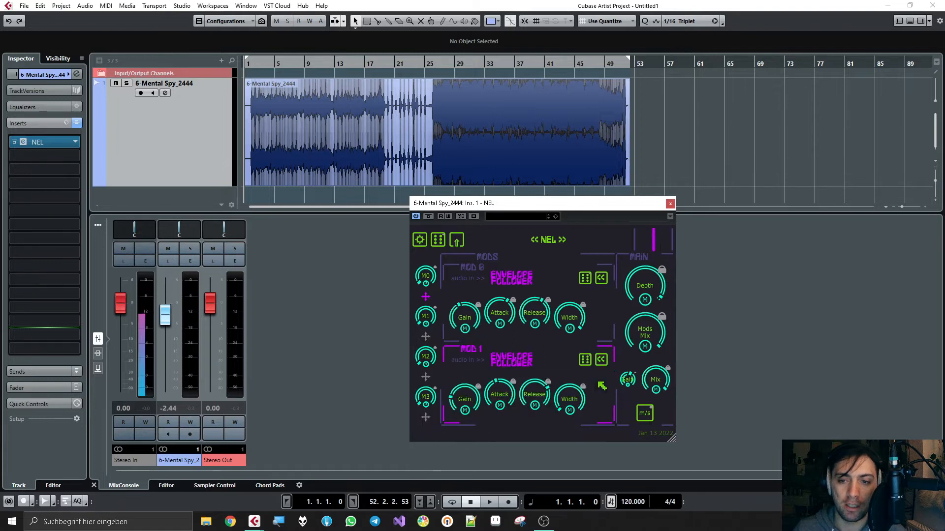
Set Mod 1's Attack to about 394.8 ms and its Gain to about 16.28 dB, and raise the main Depth
mouse_move(500, 398)
mouse_move(548, 390)
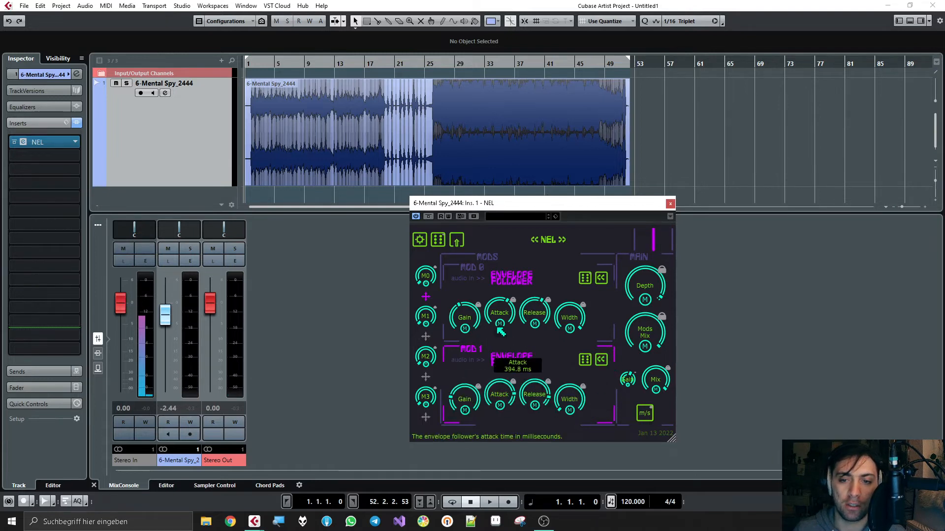
drag(479, 406, 480, 382)
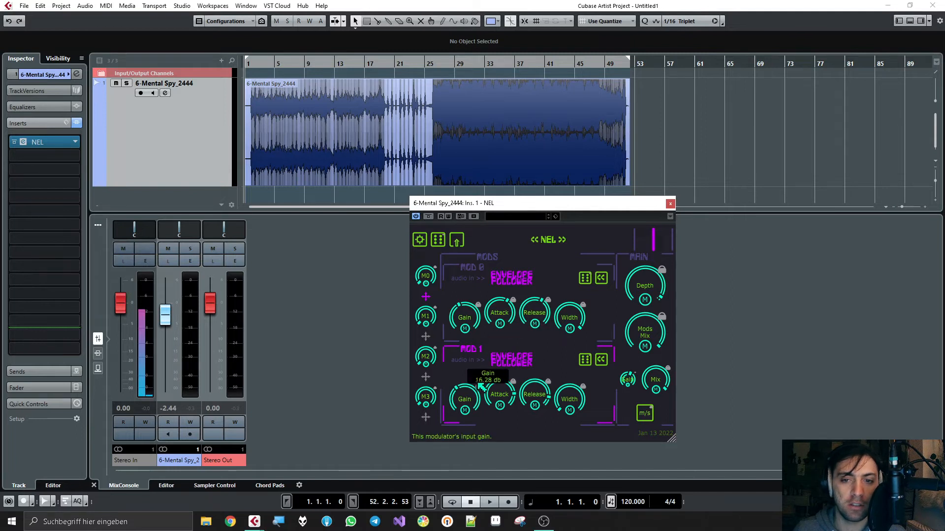
mouse_move(651, 342)
drag(664, 460, 646, 346)
drag(664, 432, 639, 288)
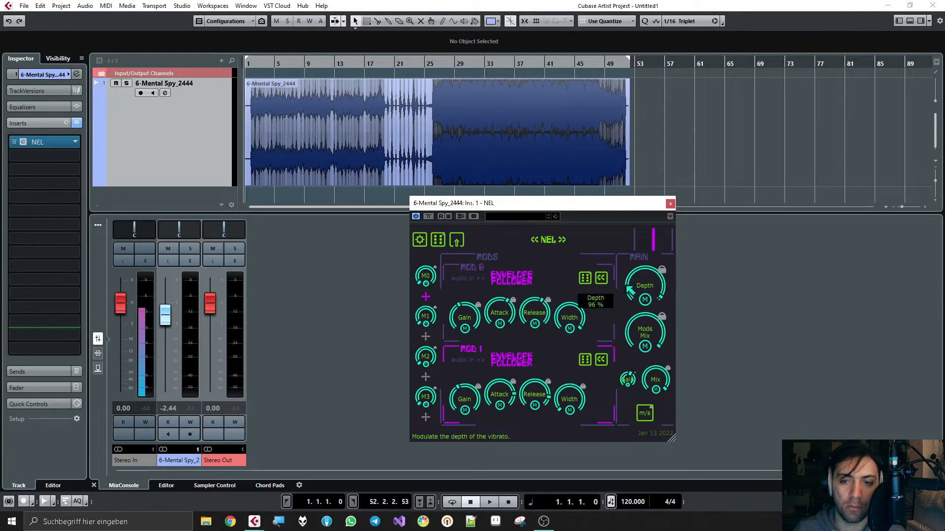
Play the track from the start, comparing the two envelope followers with Mods Mix at 0 : 100 and 100 : 0
key(space)
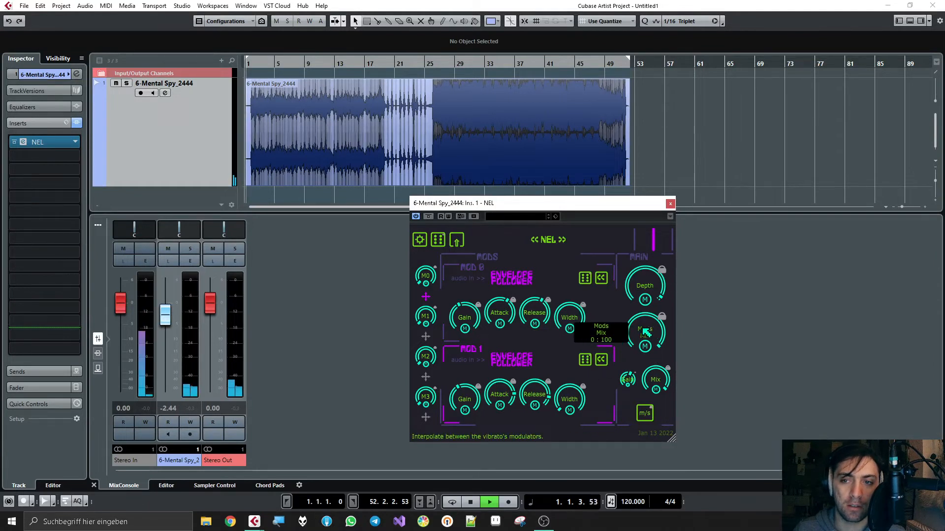
mouse_move(646, 333)
mouse_down()
mouse_move(663, 425)
mouse_move(656, 343)
mouse_up()
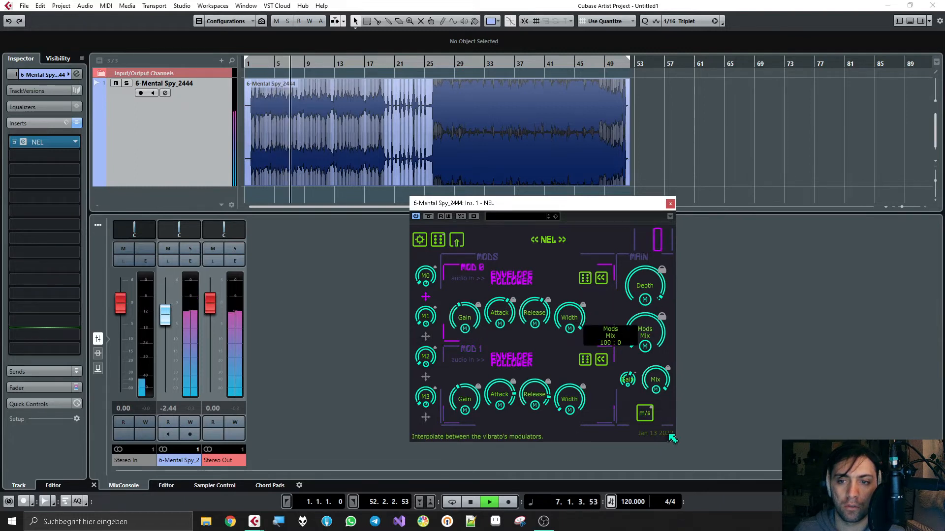
mouse_move(577, 319)
mouse_move(466, 329)
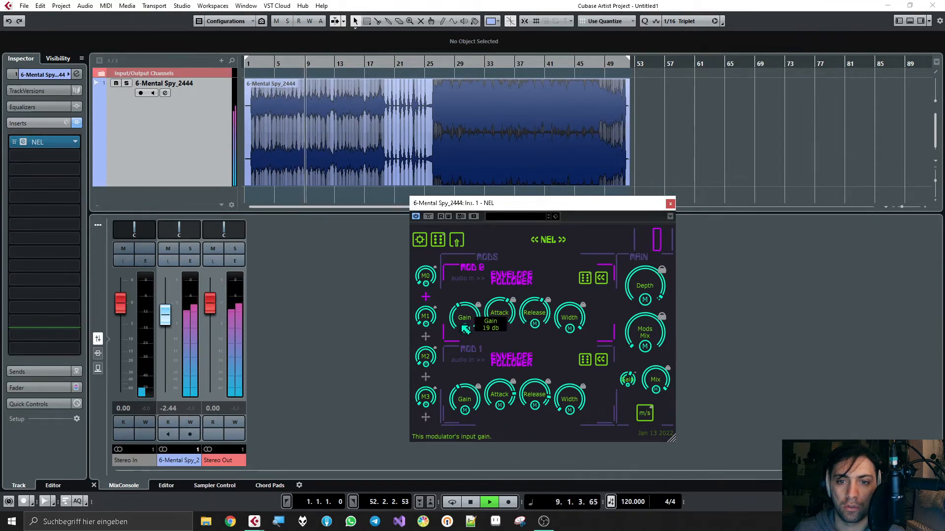
key(space)
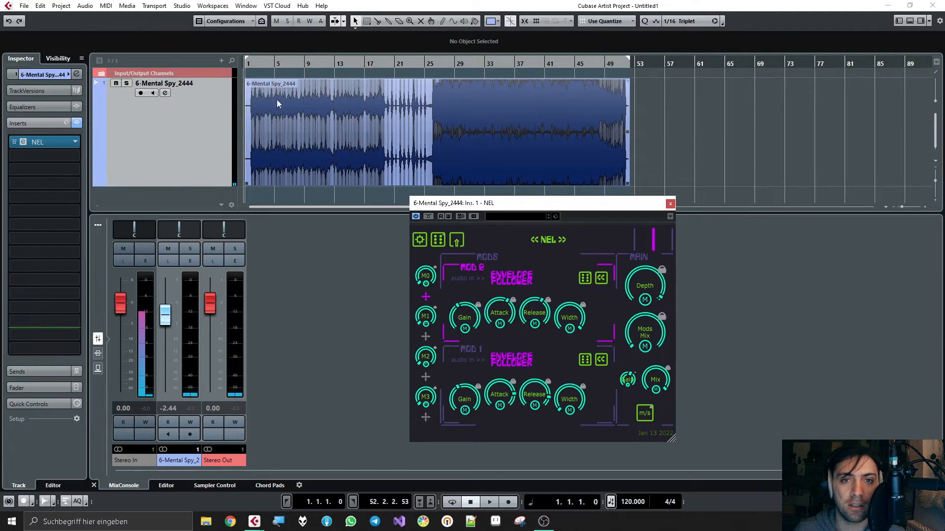
Play from about bar 25 with Mods Mix at 0 : 100, adjusting Mod 1's Attack and setting its Release to about 202.2 ms
click(427, 64)
drag(644, 331, 641, 66)
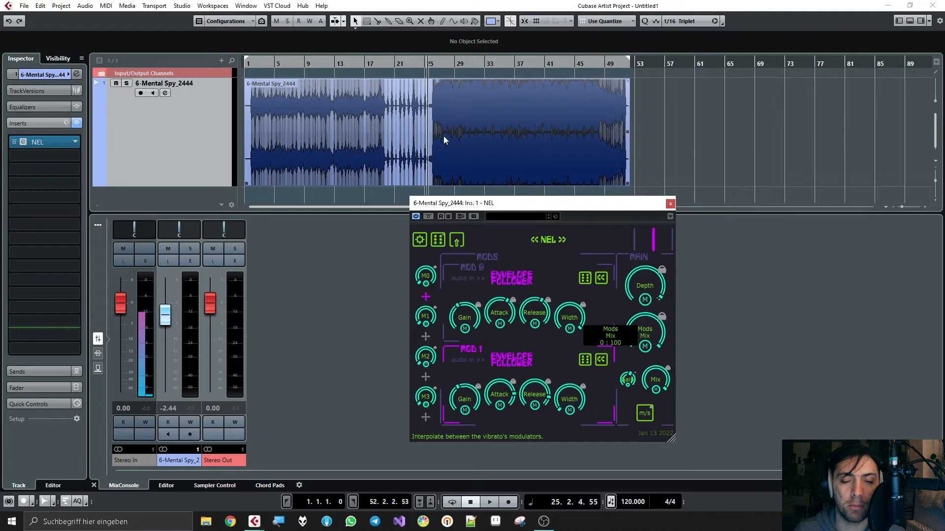
key(space)
mouse_move(502, 380)
mouse_move(471, 396)
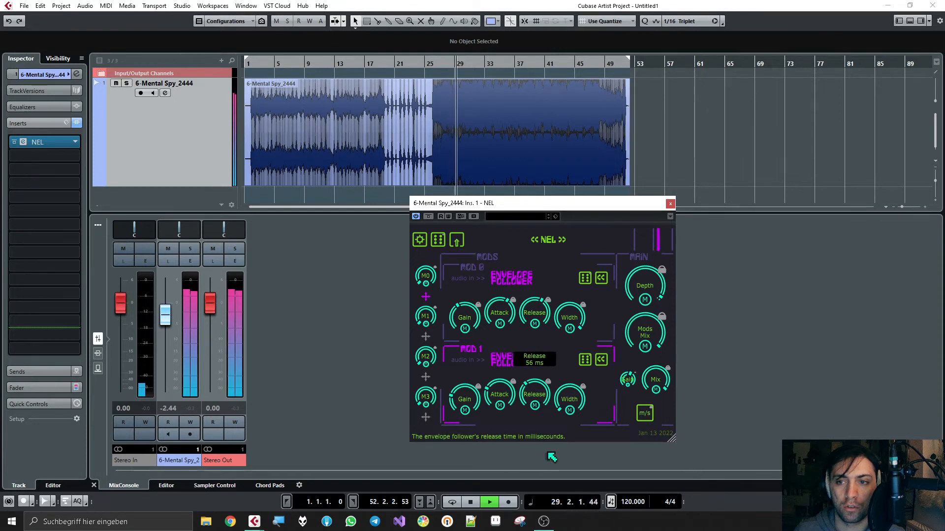
drag(497, 394, 503, 433)
drag(532, 395, 524, 360)
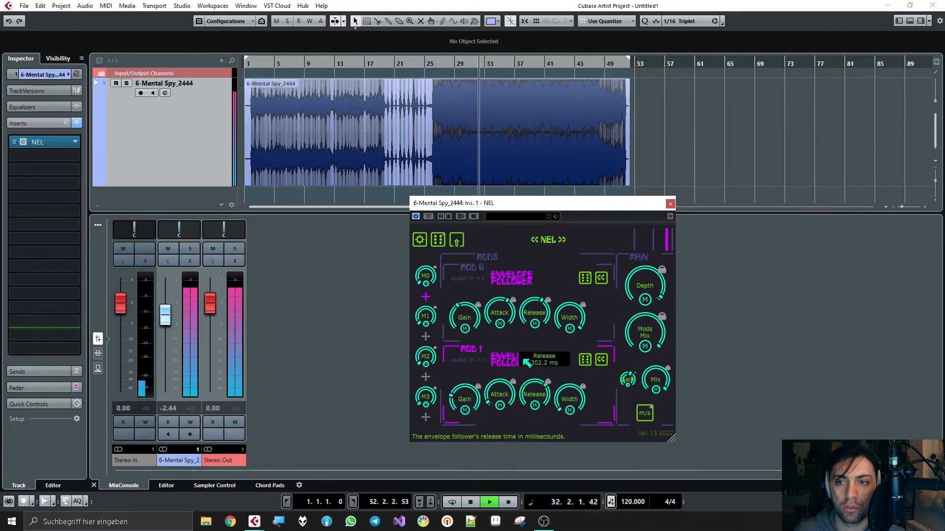
drag(501, 399, 496, 392)
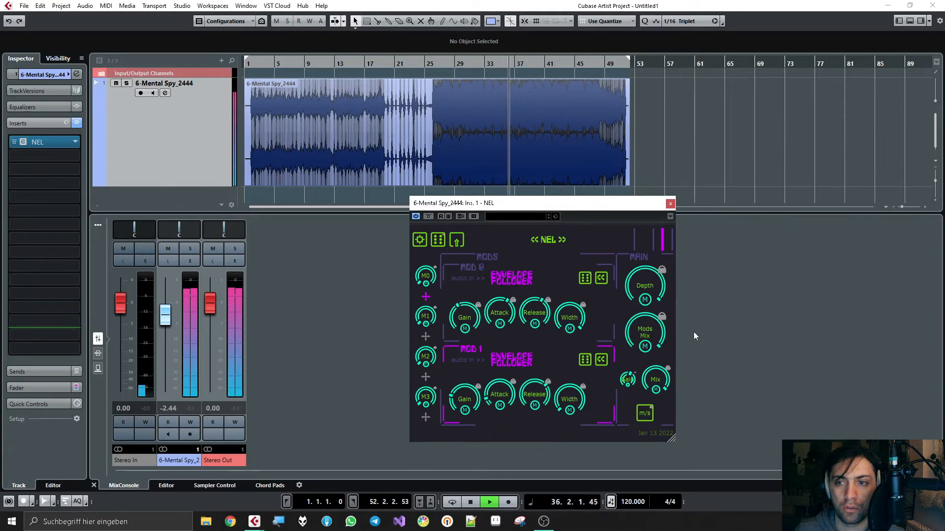
Adjust Mod 1's stereo Width by ear around 57 % while the loud section plays, and stop playback
mouse_move(458, 400)
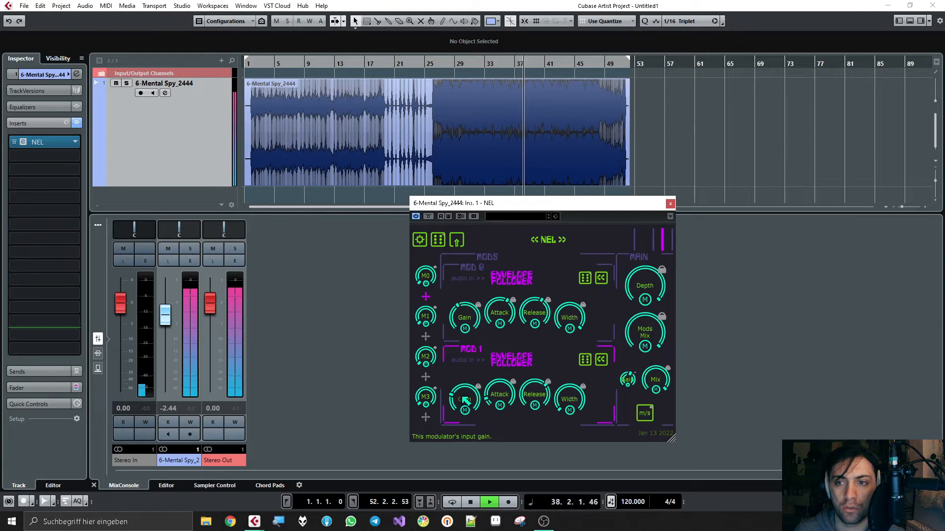
mouse_move(536, 402)
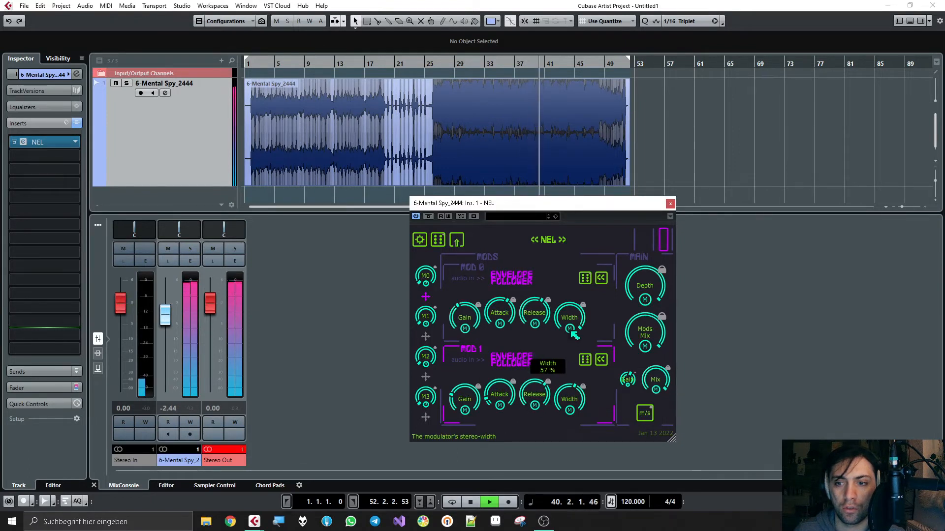
drag(573, 334, 573, 355)
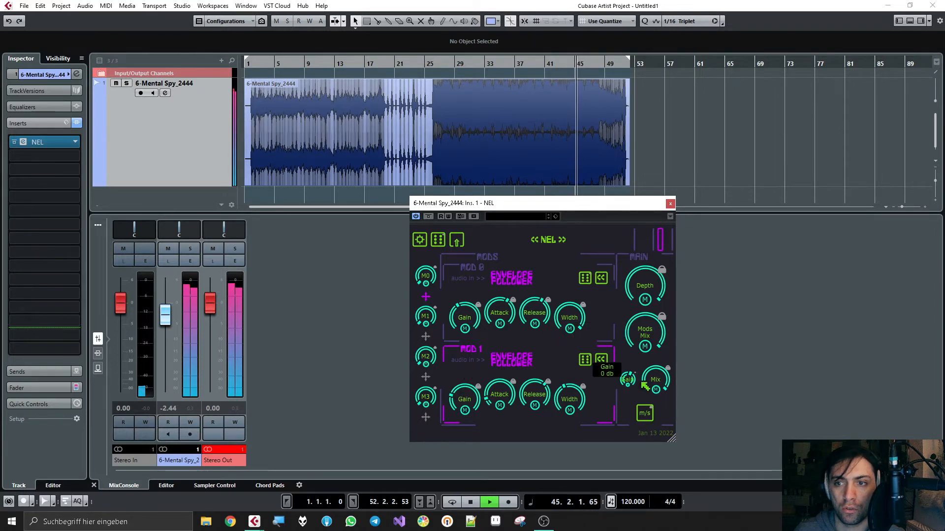
key(space)
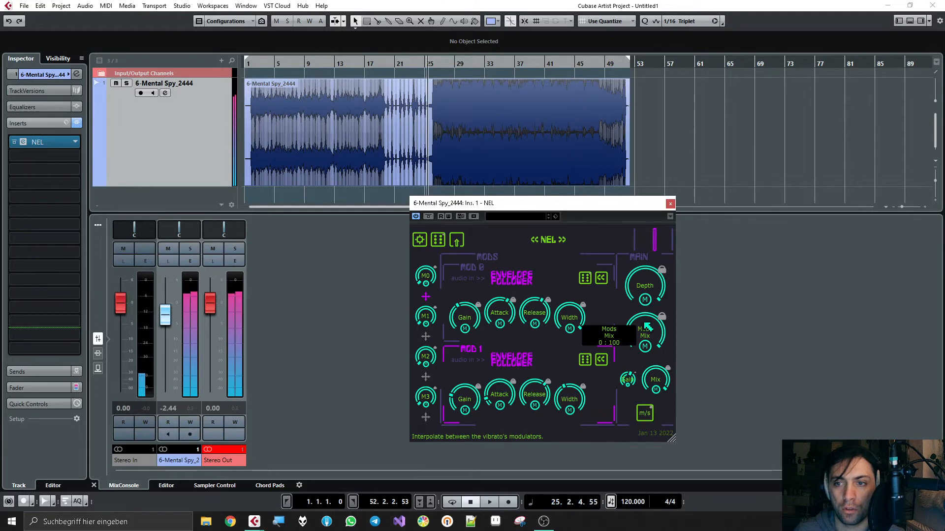
Assign macro M0 to modulate Mods Mix, starting from 100 : 0, and briefly play the beginning of the track
drag(426, 298, 645, 334)
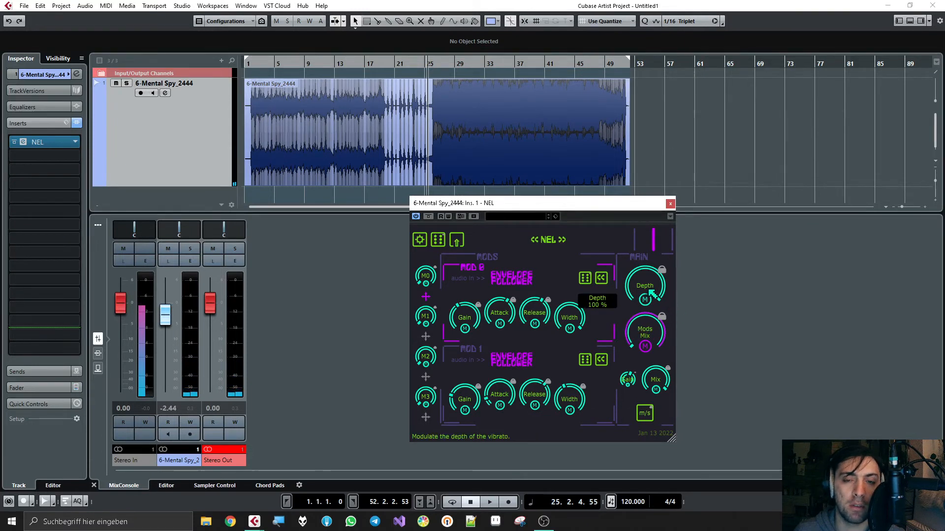
click(260, 64)
key(space)
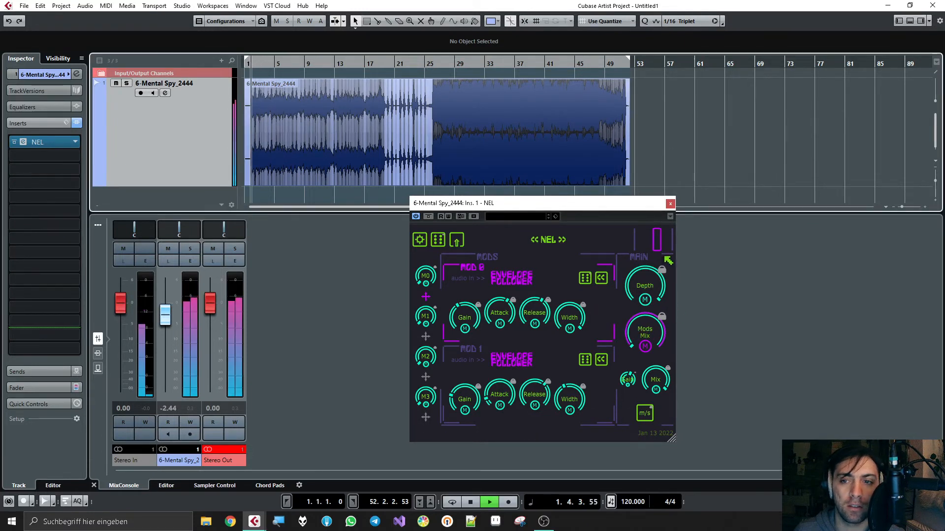
mouse_move(538, 308)
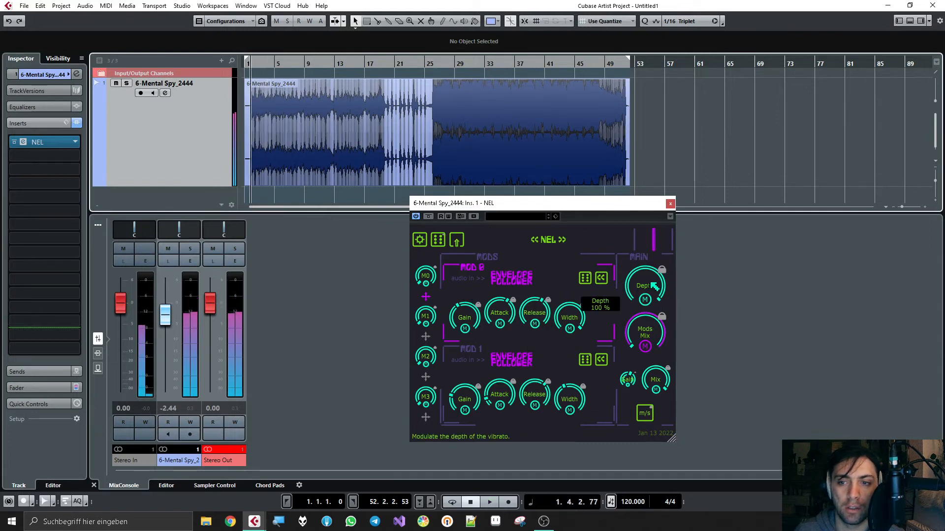
key(space)
Enable automation writing for NEL, raise macro M0 to 100 % and show its automation lane
mouse_move(648, 330)
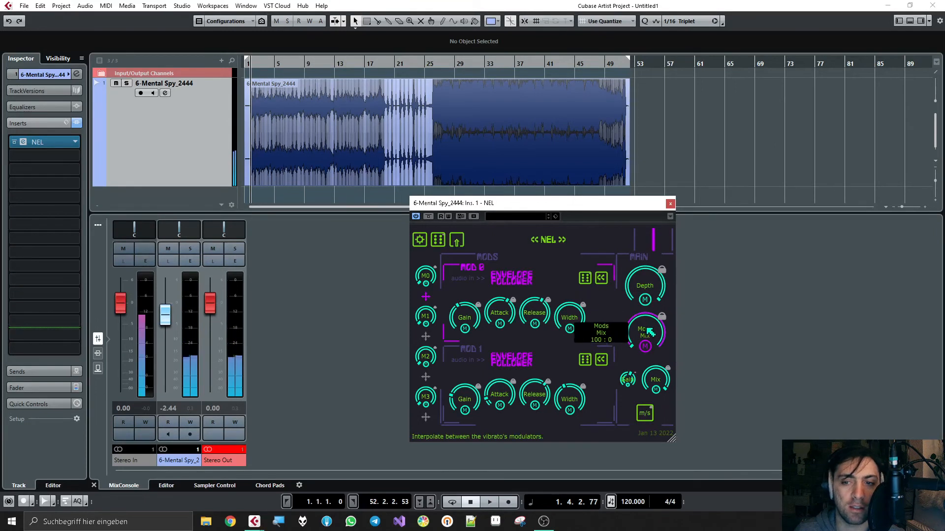
mouse_move(431, 273)
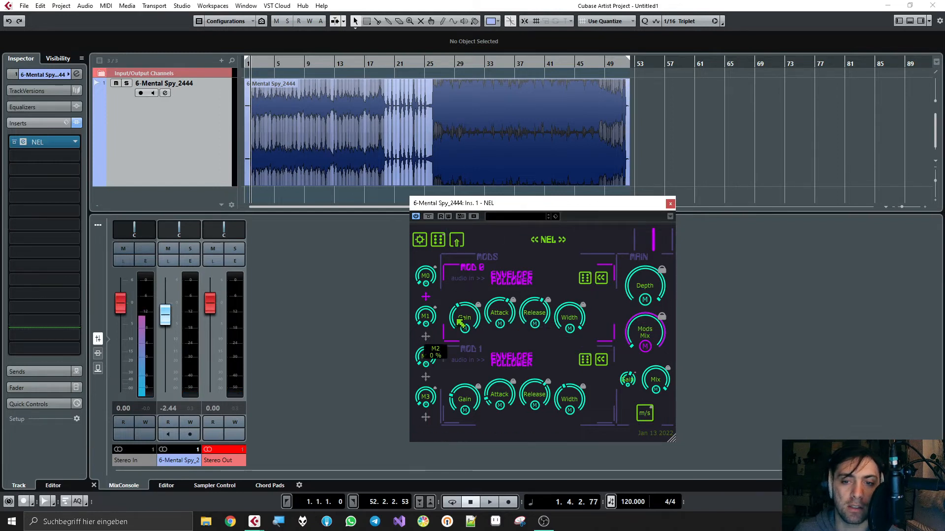
click(448, 217)
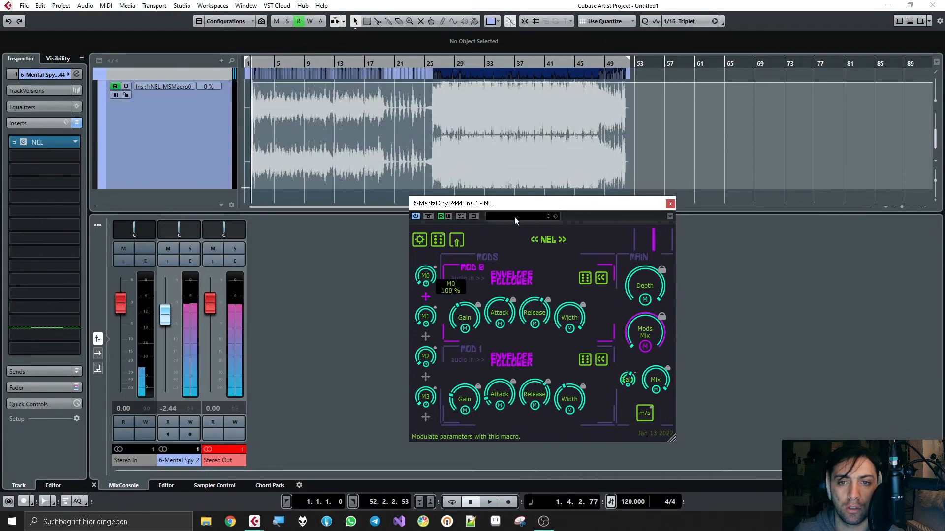
Shape M0's automation into a ramp from 0 % at 19.4.1.18 up to 100 % around bar 26
mouse_move(274, 194)
mouse_down()
mouse_move(250, 94)
mouse_move(274, 89)
mouse_up()
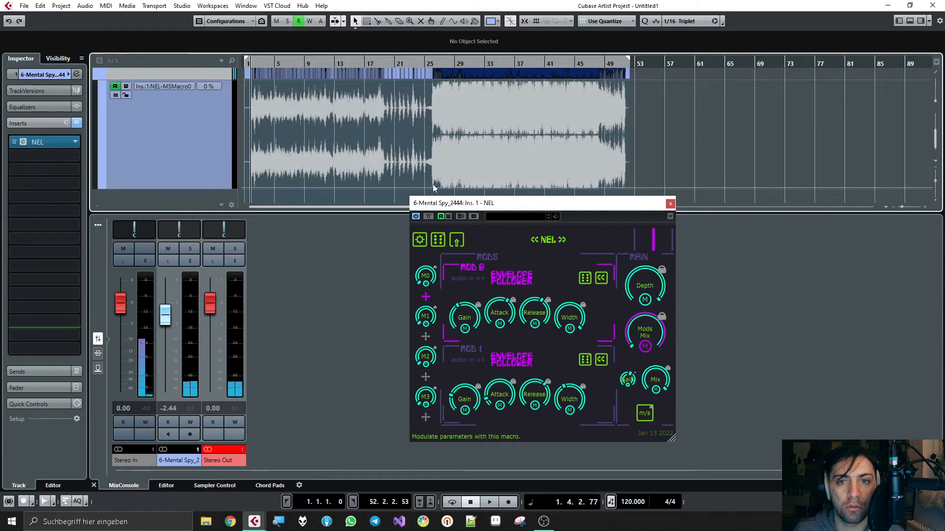
drag(434, 183, 385, 212)
scroll(396, 125, up, 2)
scroll(396, 125, down, 2)
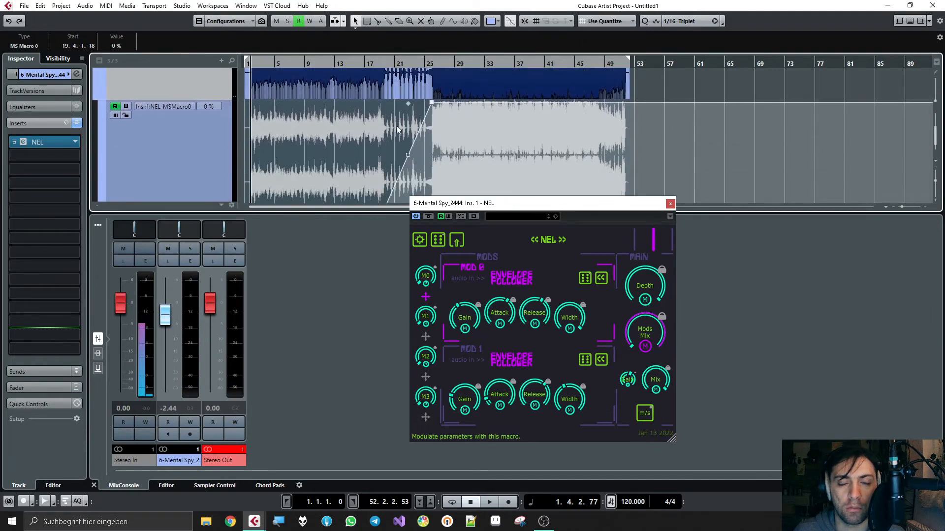
Reduce the height of the automation lane and enlarge the project area above the mixer
click(193, 110)
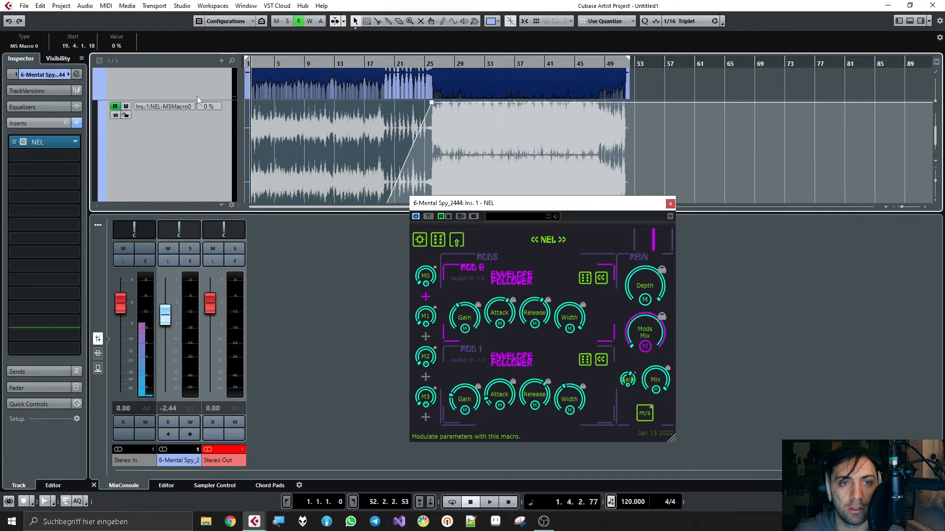
drag(195, 99, 206, 88)
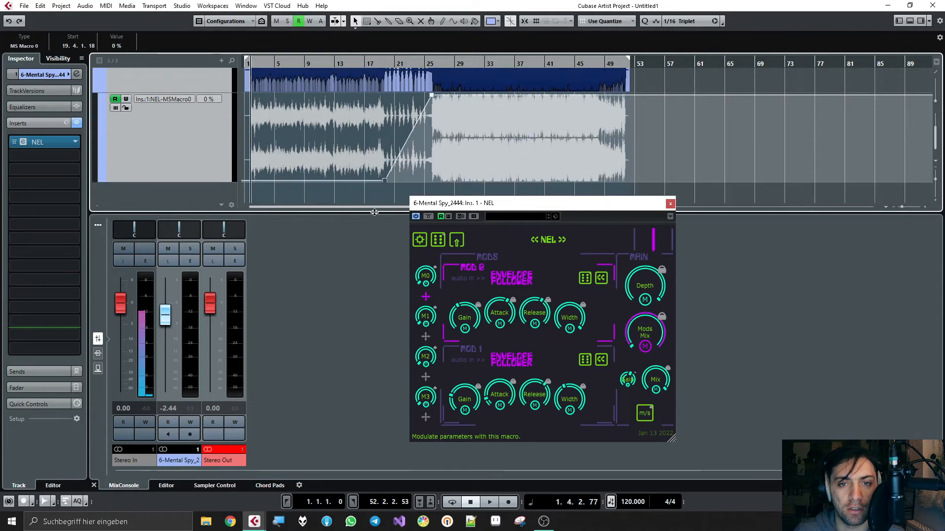
drag(374, 212, 374, 352)
Play from about bar 15 with NEL's window moved off the ramp, and bend the ramp slightly upward
click(356, 67)
key(space)
key(h)
key(h)
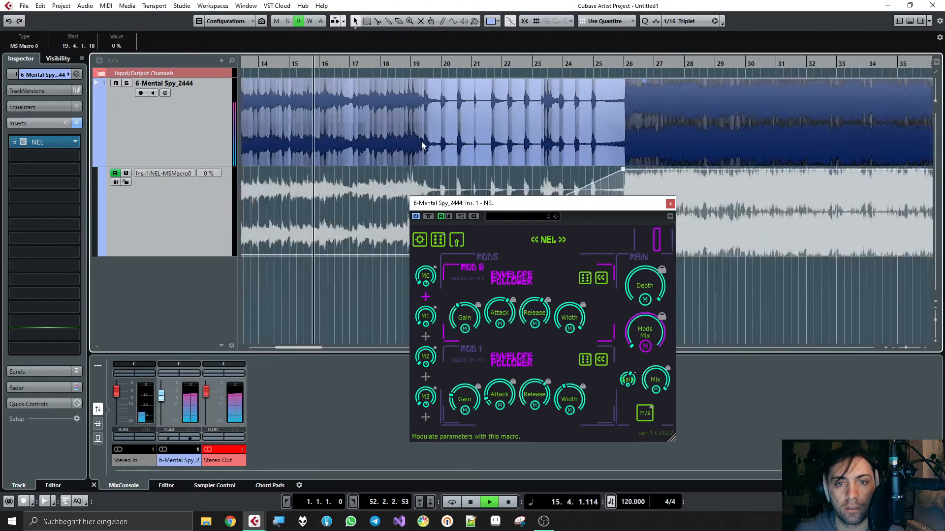
drag(574, 210, 761, 244)
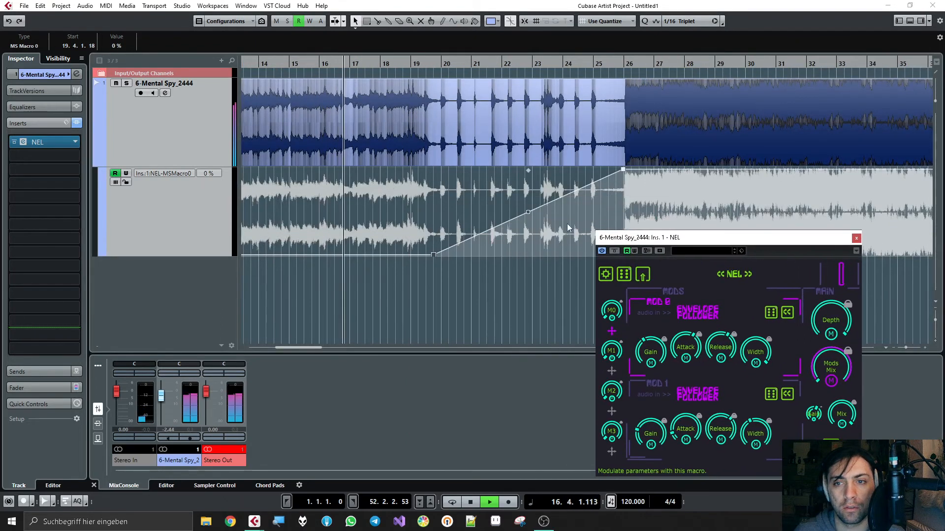
mouse_move(527, 213)
mouse_down()
mouse_move(531, 223)
mouse_move(522, 206)
mouse_up()
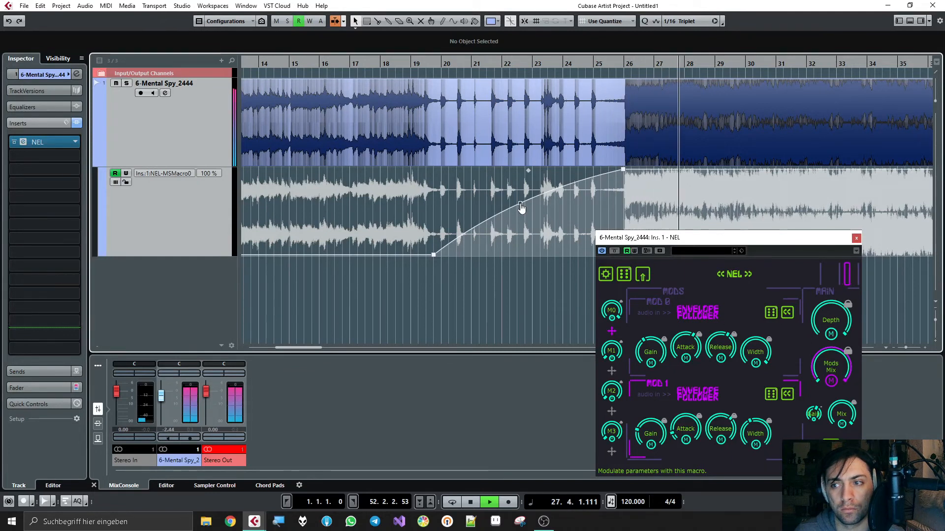
key(space)
Bend M0's ramp downward into a late, steep rise and play it from about bar 15
drag(521, 205, 528, 242)
key(space)
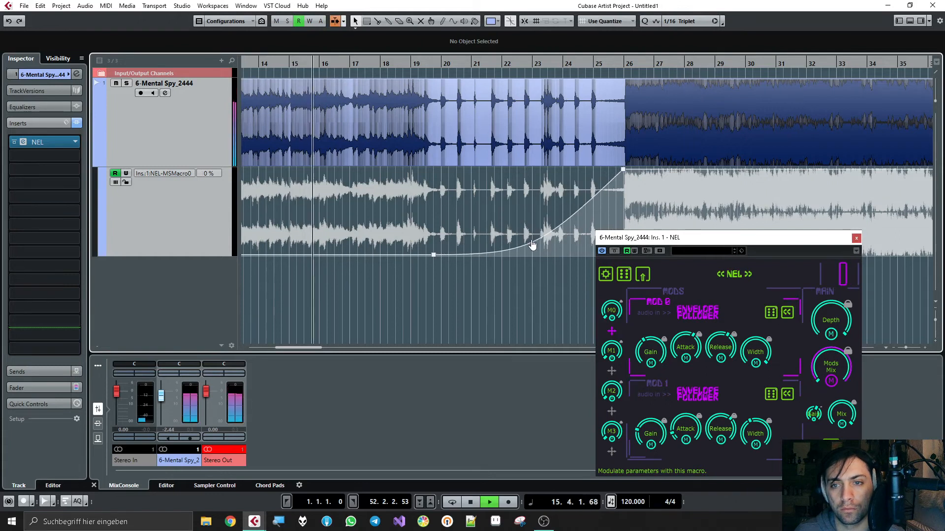
drag(531, 244, 566, 242)
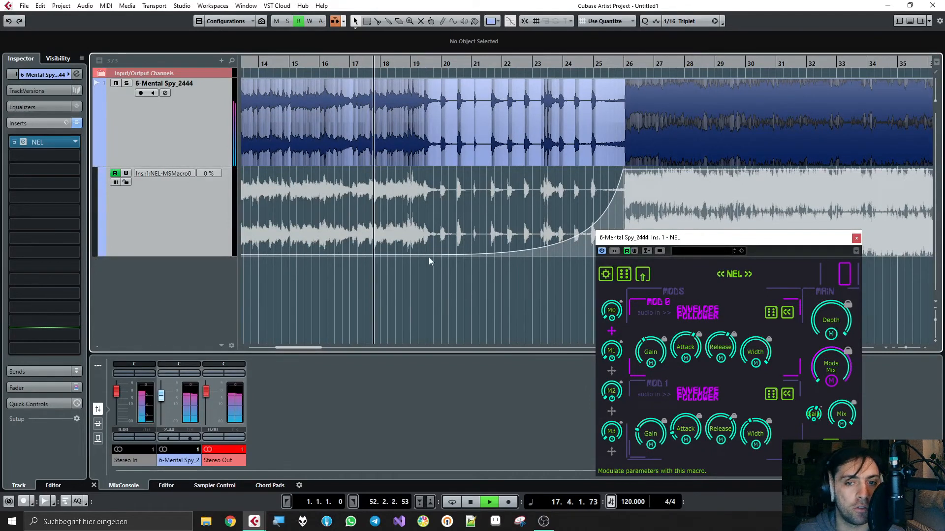
Move NEL's window further aside, shift the ramp's start point to about bar 23.5 and refine its curve during playback
drag(436, 259, 668, 245)
drag(601, 257, 548, 271)
drag(600, 240, 596, 233)
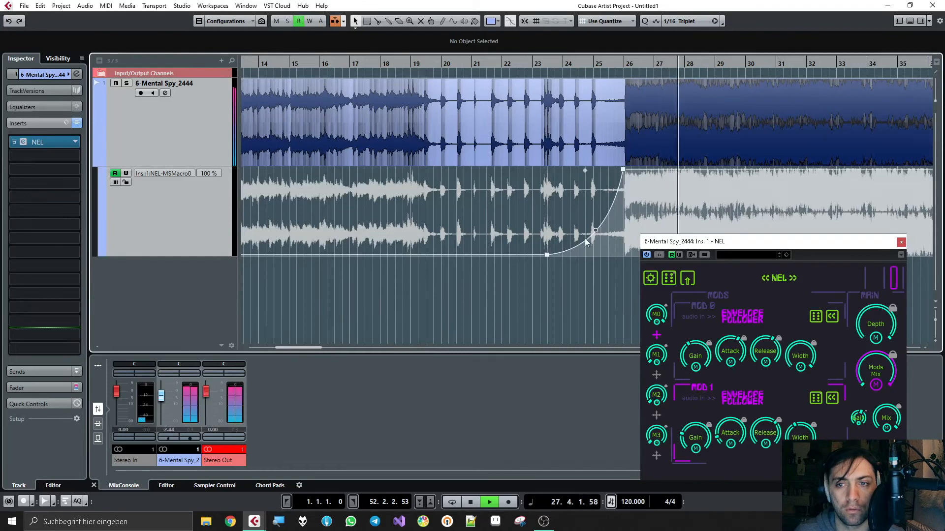
key(space)
Move the ramp's start back to about bar 19.3, bow its curve upward and place the playback cursor at its start
drag(547, 255, 421, 255)
drag(550, 234, 520, 216)
click(422, 66)
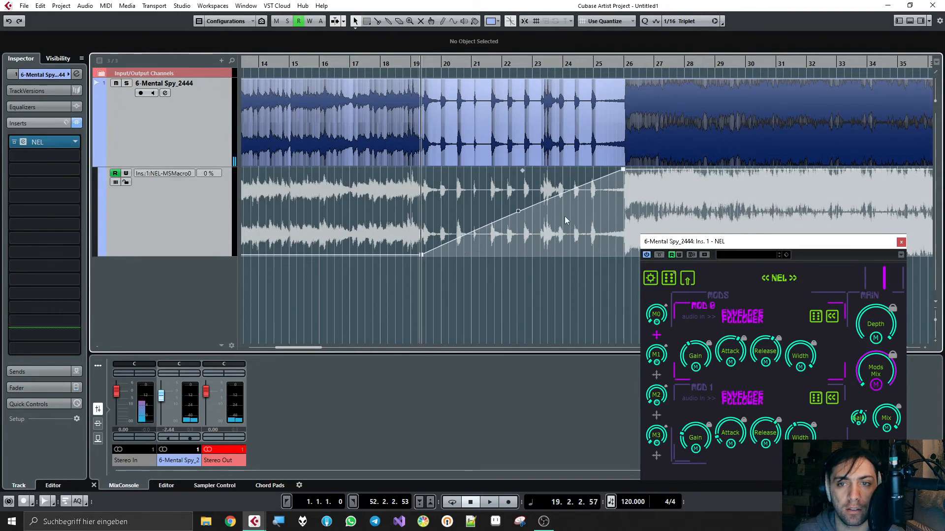
drag(519, 214, 501, 198)
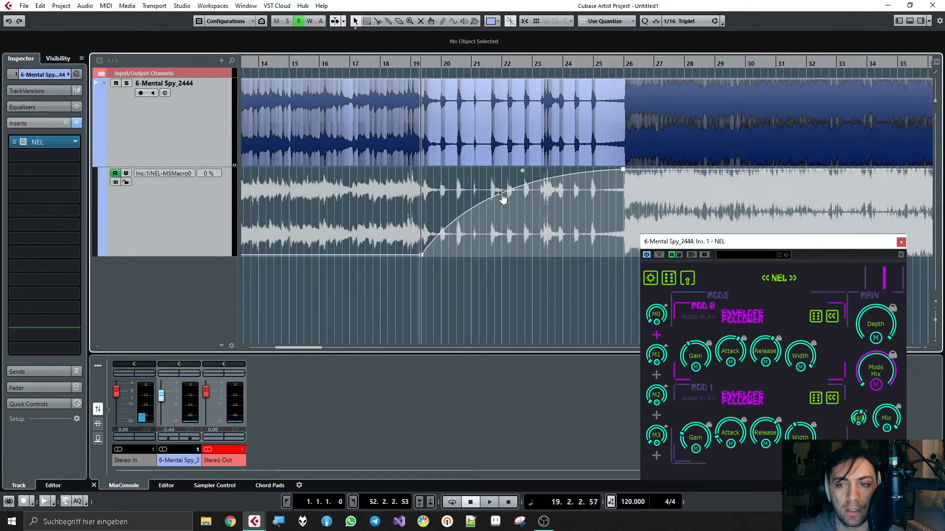
Assign macro M0 to modulate Mod 0's Gain and play the transition repeatedly from about bar 19.3
drag(659, 339, 697, 368)
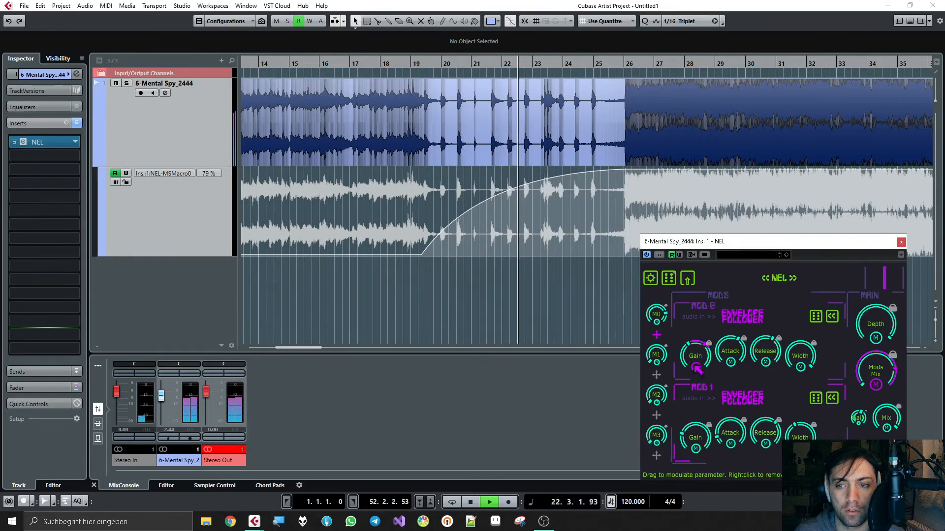
mouse_move(695, 360)
key(space)
key(space)
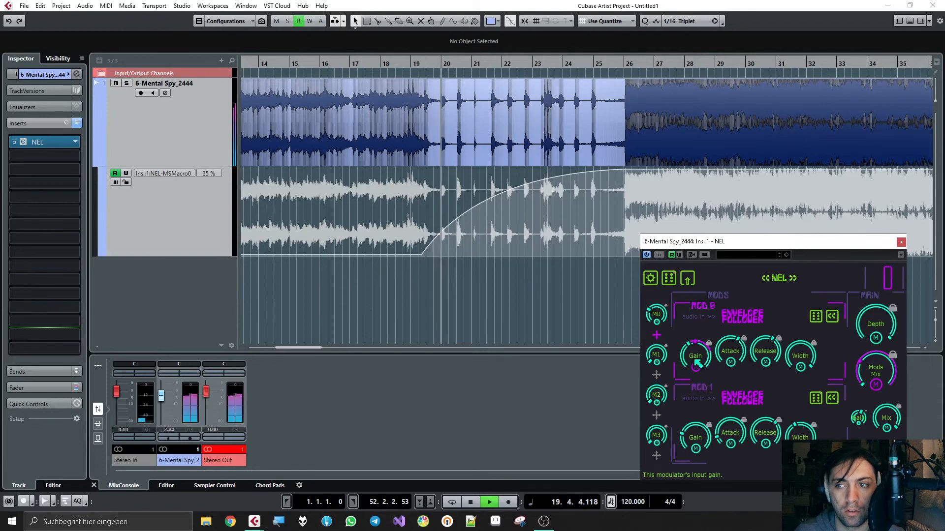
key(space)
key(space)
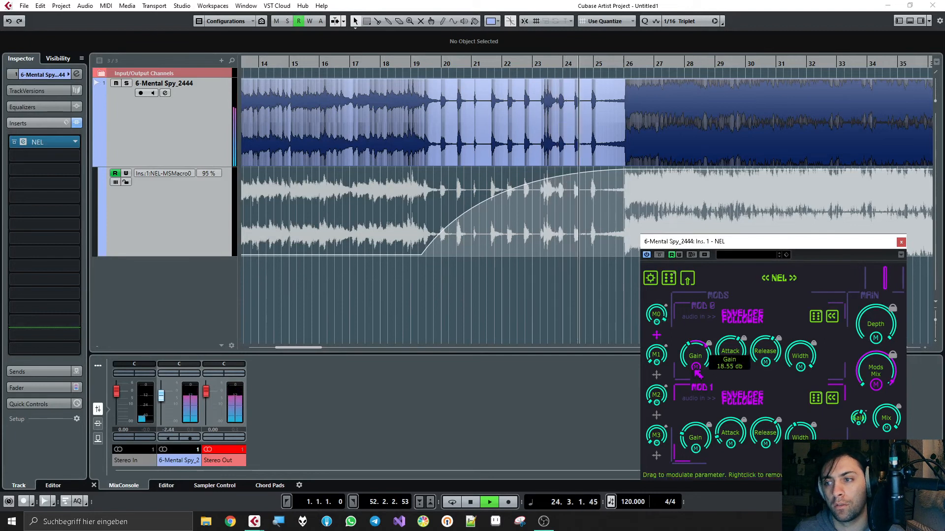
click(612, 290)
key(g)
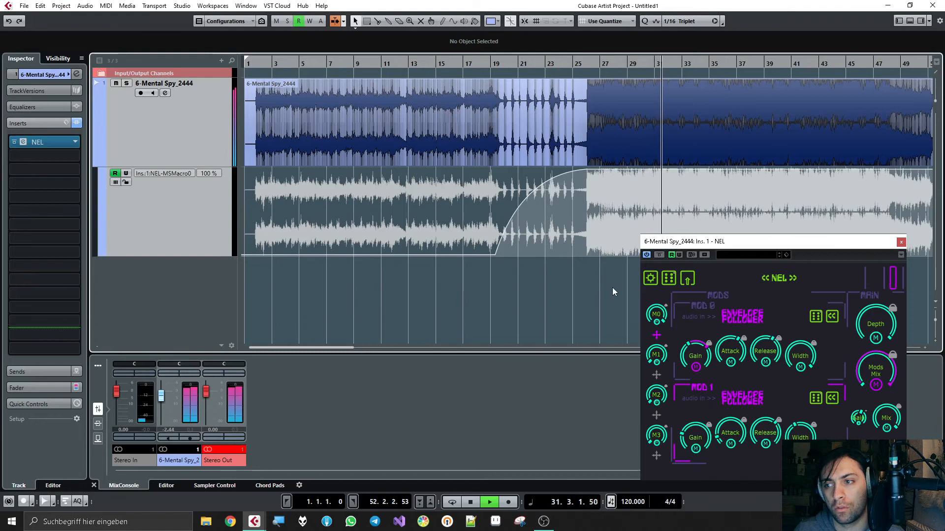
key(space)
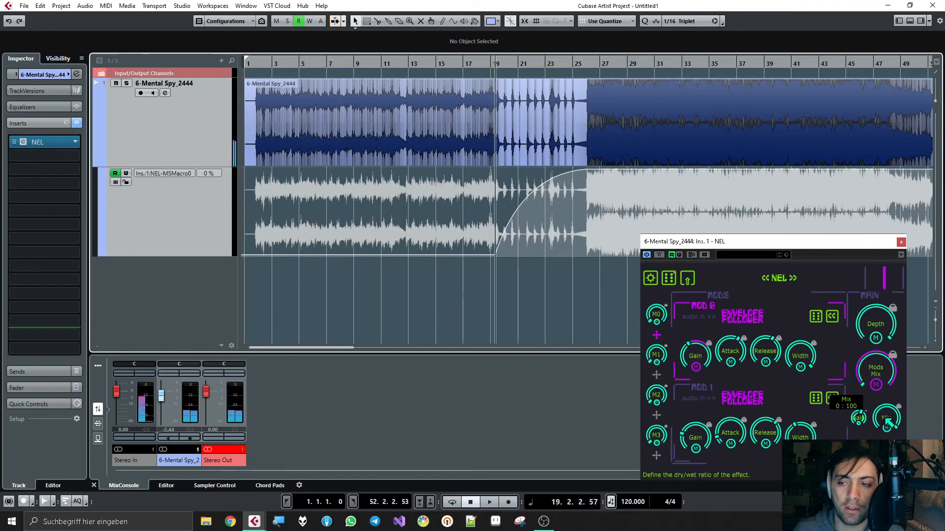
Remove M0's modulation from Mods Mix and Mod 0's Gain, and set Mods Mix to 0 : 100
click(879, 385)
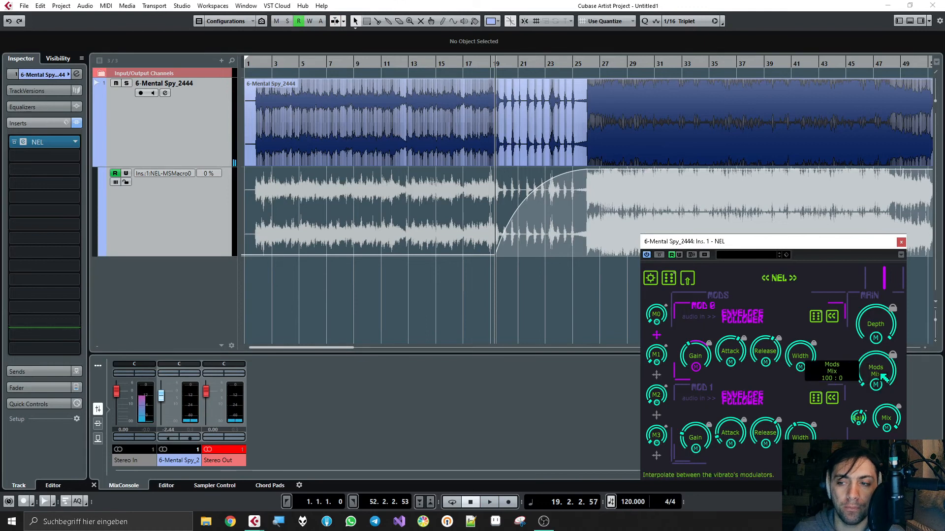
drag(879, 375, 871, 276)
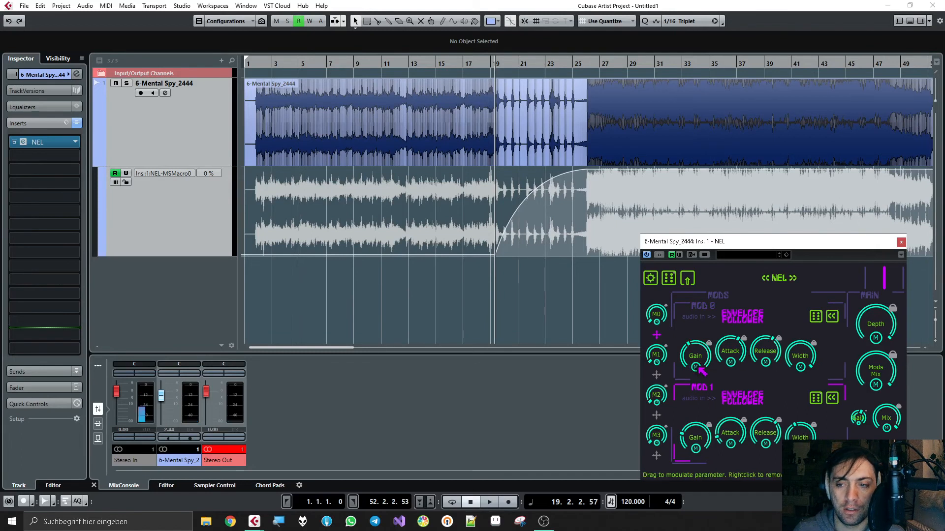
Place the playback cursor just before bar 26, delete M0's automation ramp and hide its lane
click(584, 64)
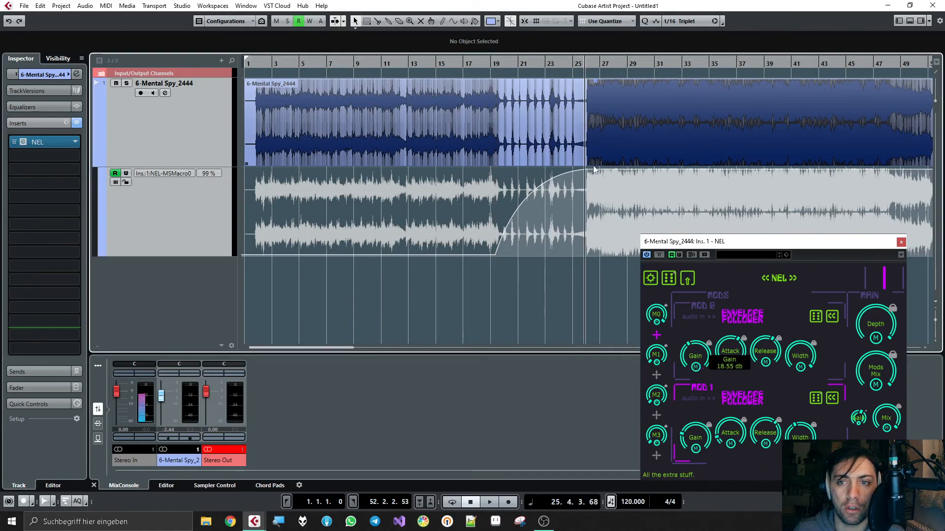
key(Delete)
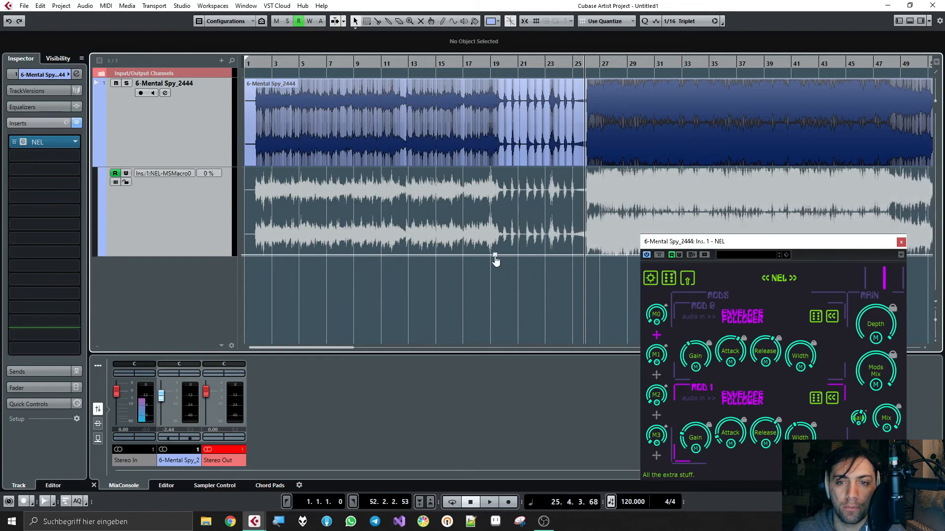
click(102, 173)
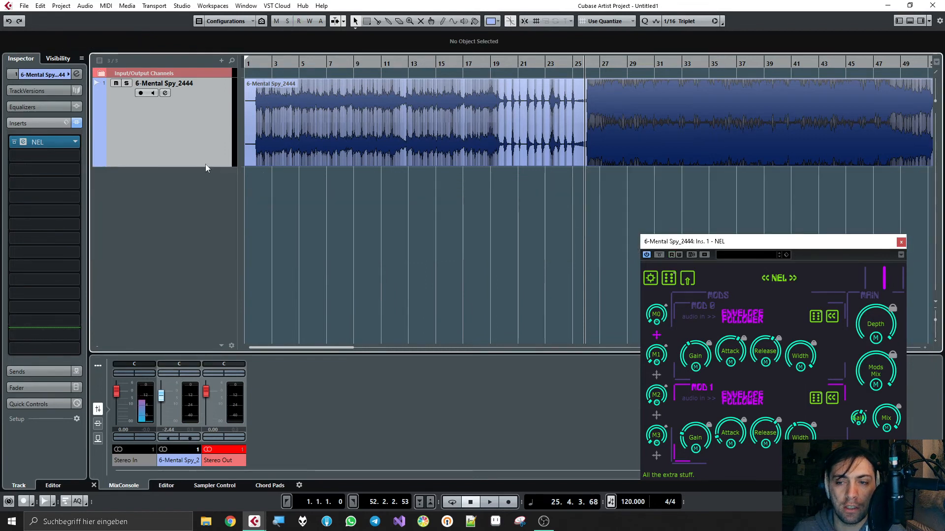
Change Mod 0 to the Macro modulator and play the loud section from just before bar 26
click(835, 316)
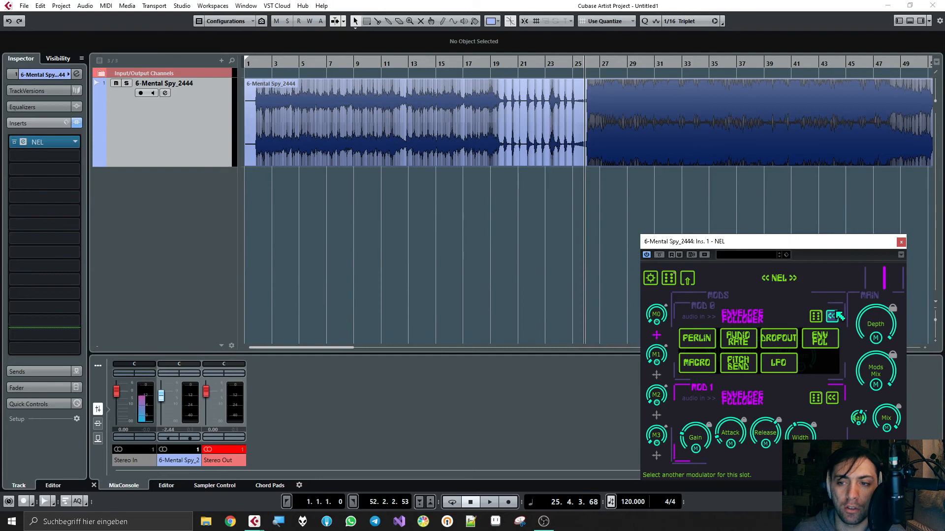
click(696, 365)
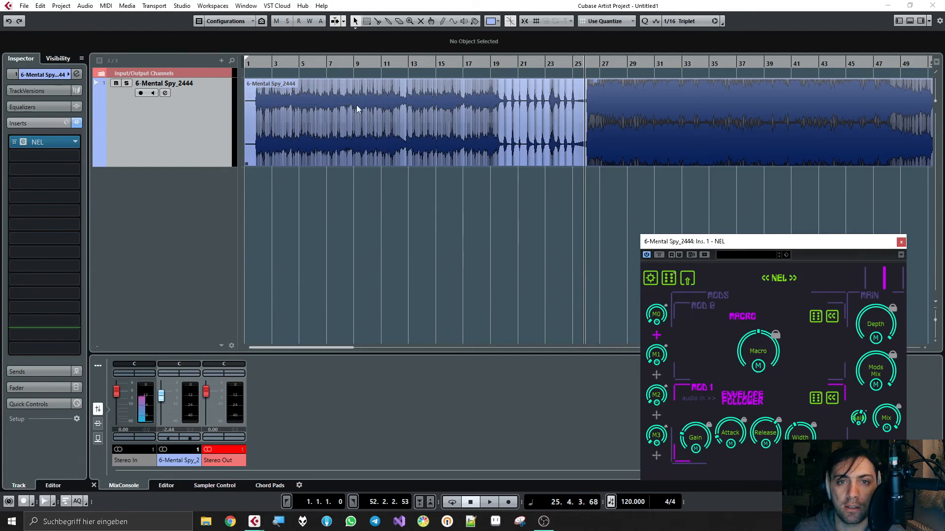
scroll(388, 157, right, 5)
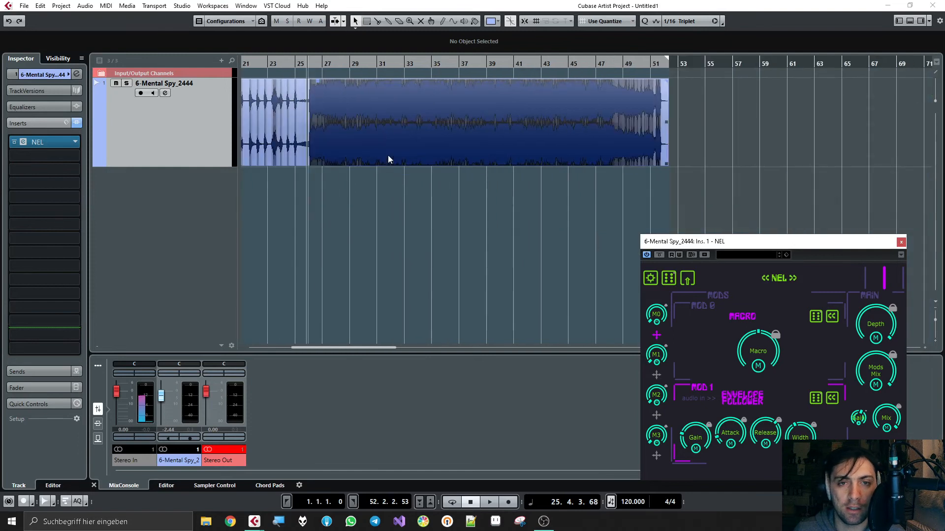
scroll(334, 108, up, 2)
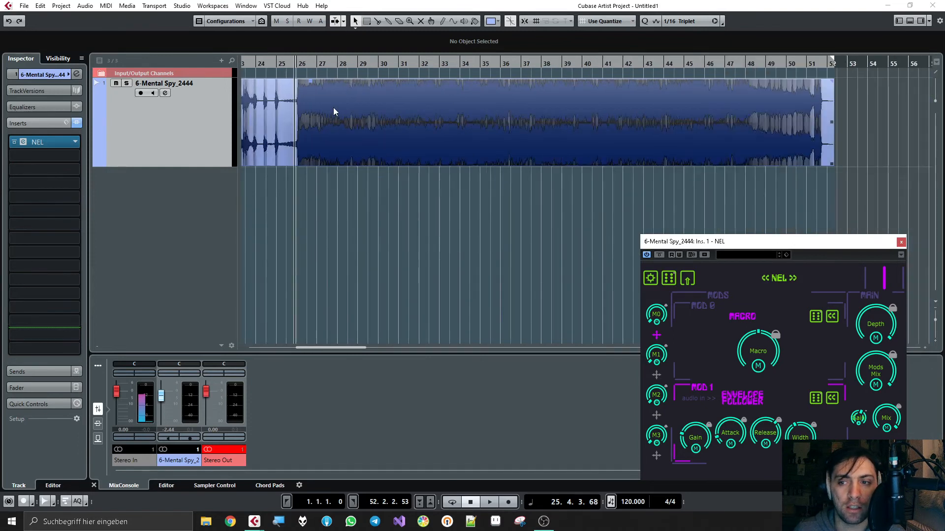
scroll(333, 108, left, 1)
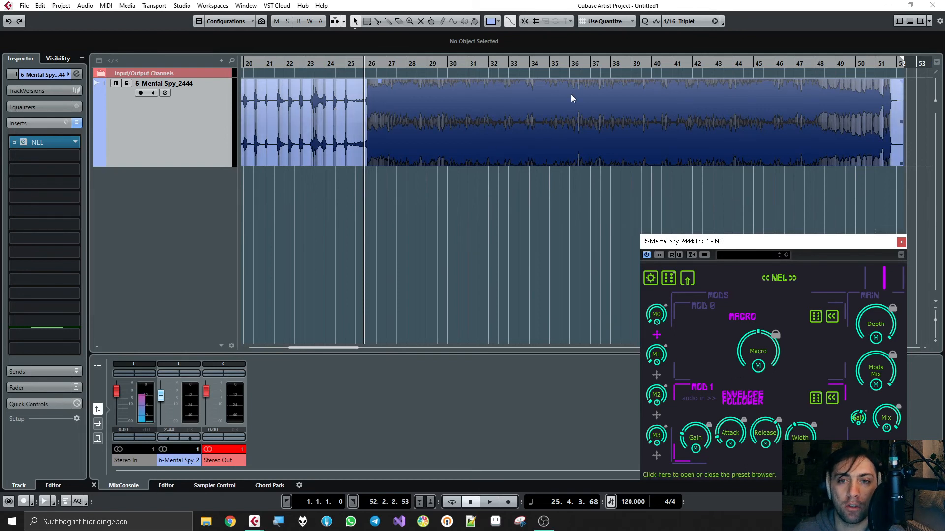
key(space)
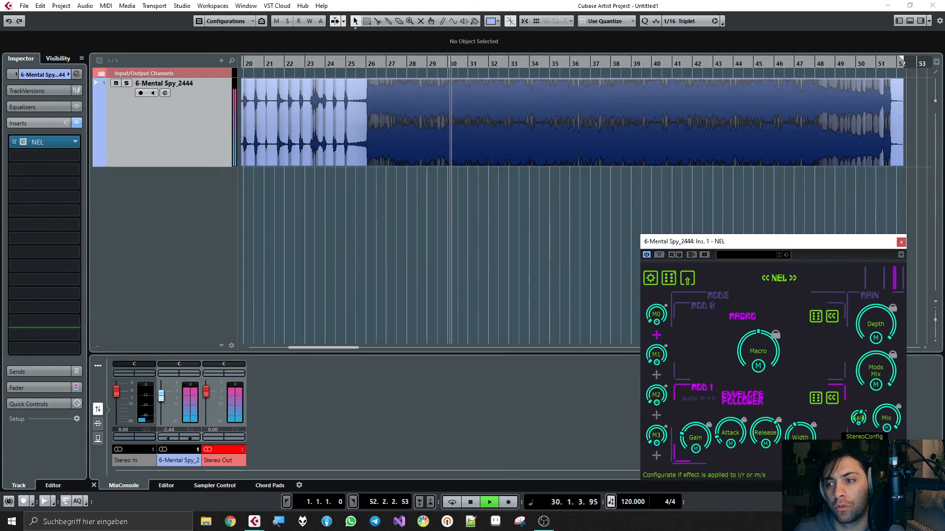
key(space)
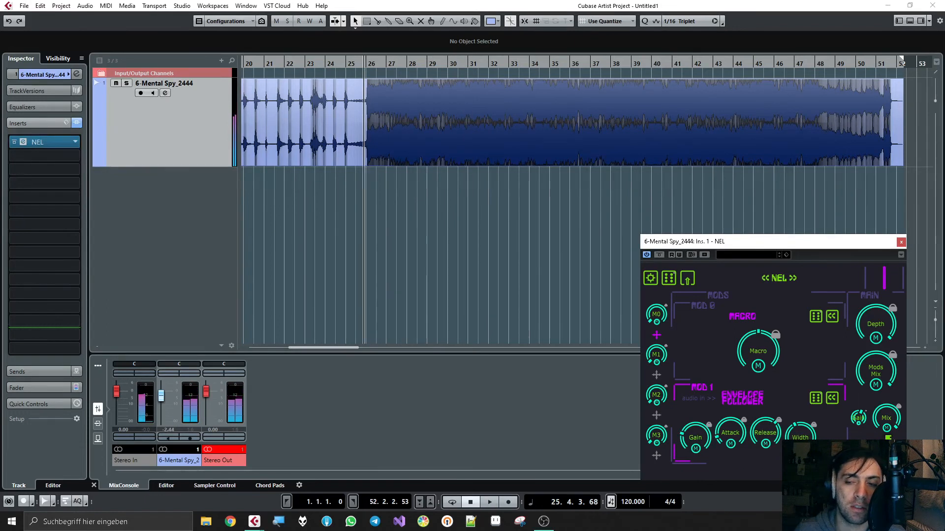
Move NEL's window fully into view, set its Mix to 50 : 50 and play the loud section
drag(848, 369, 598, 326)
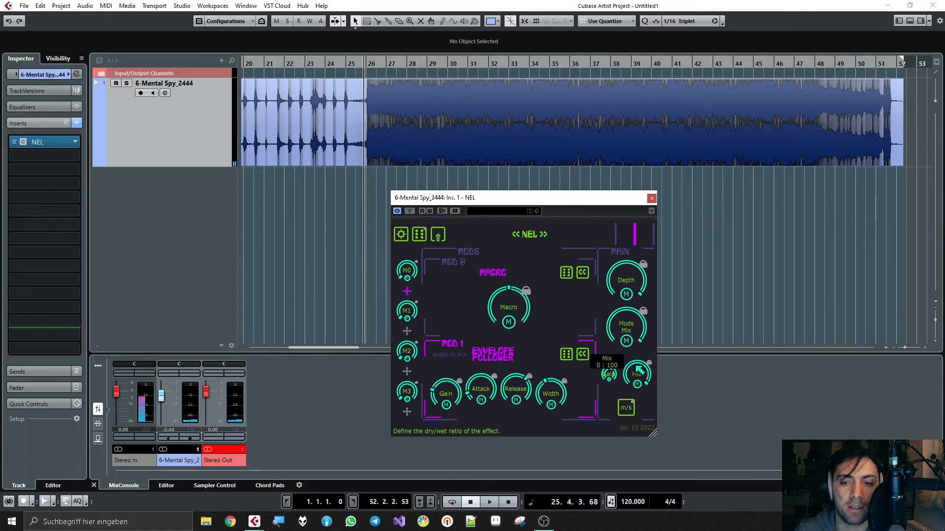
drag(639, 373, 643, 427)
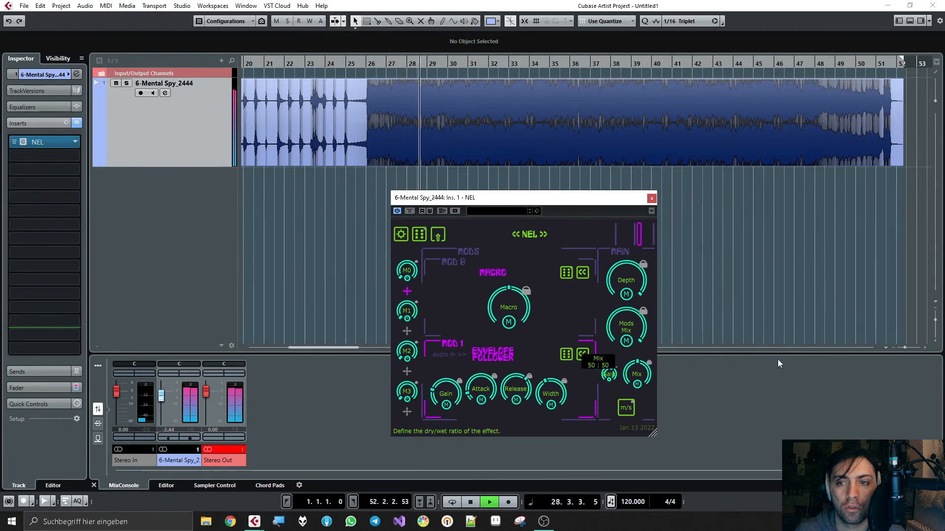
key(space)
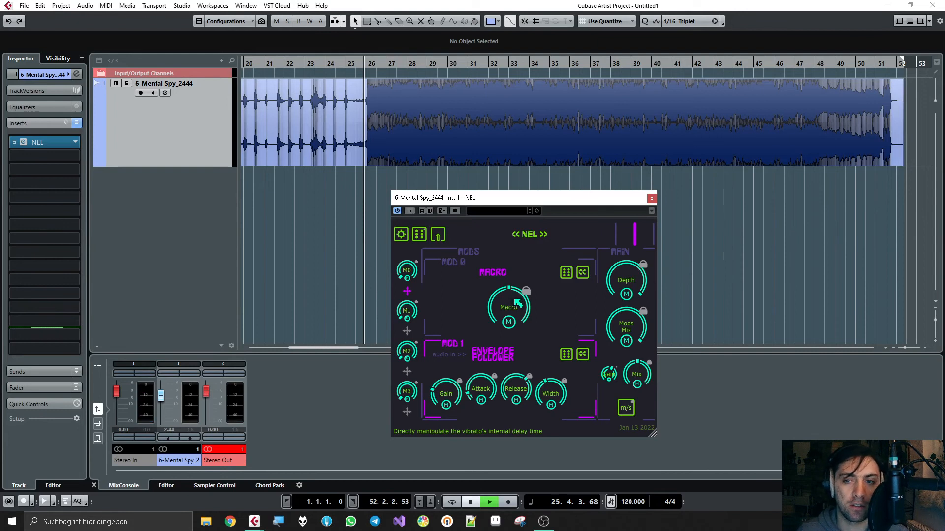
Sweep Mod 0's Macro knob down and up during playback from just before bar 26
drag(517, 302, 523, 326)
drag(522, 350, 524, 317)
key(space)
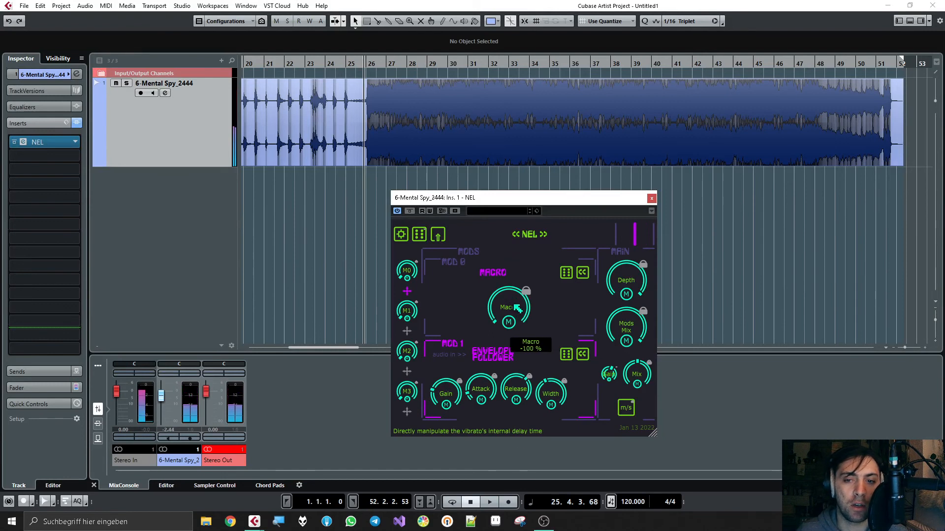
Shift Mods Mix toward the Macro modulator to 28 : 72 during playback and try Mod 0's Macro knob
mouse_move(634, 330)
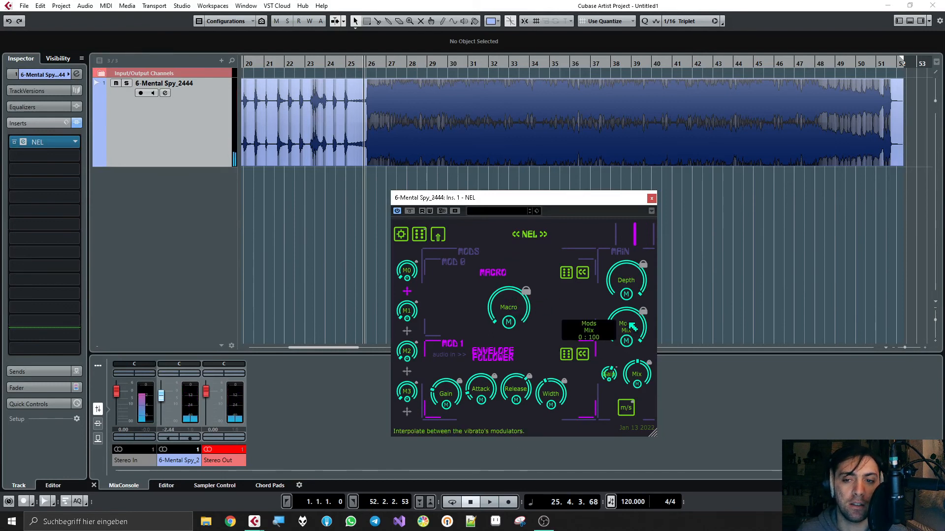
key(space)
drag(630, 327, 627, 348)
key(space)
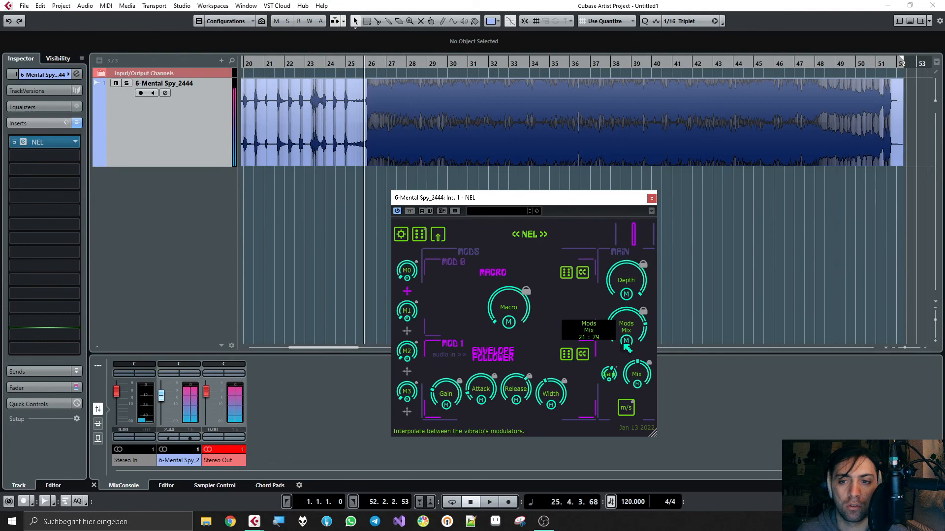
drag(626, 340, 618, 350)
drag(515, 313, 516, 255)
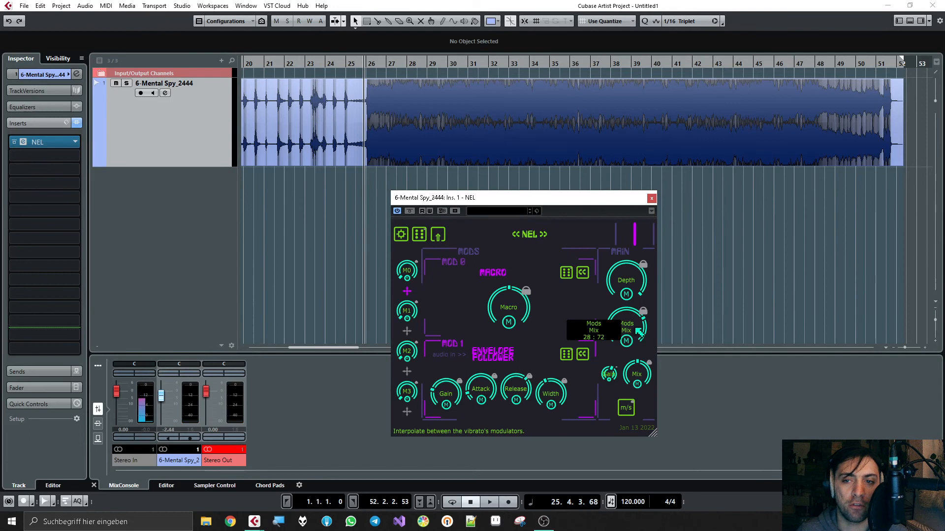
Balance the two modulators during playback, setting Mod 0's Macro to -32 % and Mods Mix to 62 : 38
drag(636, 330, 654, 423)
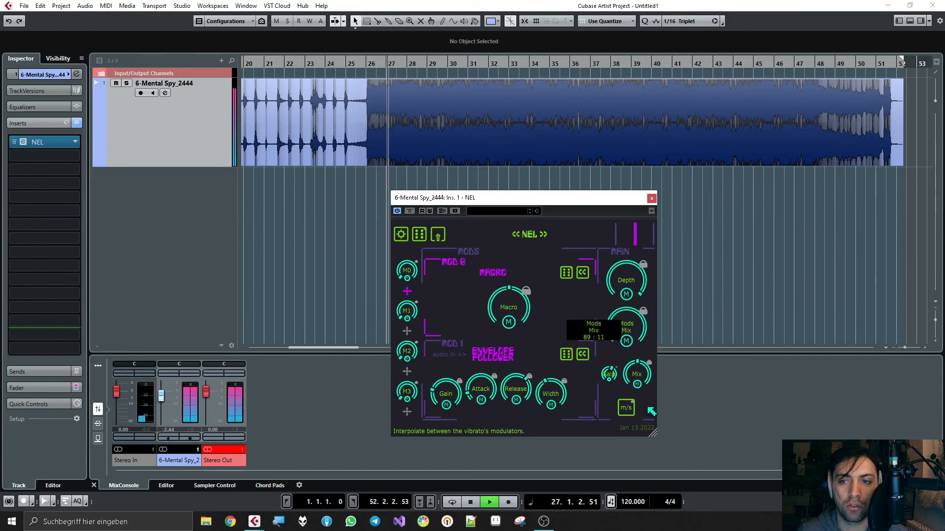
drag(515, 308, 520, 325)
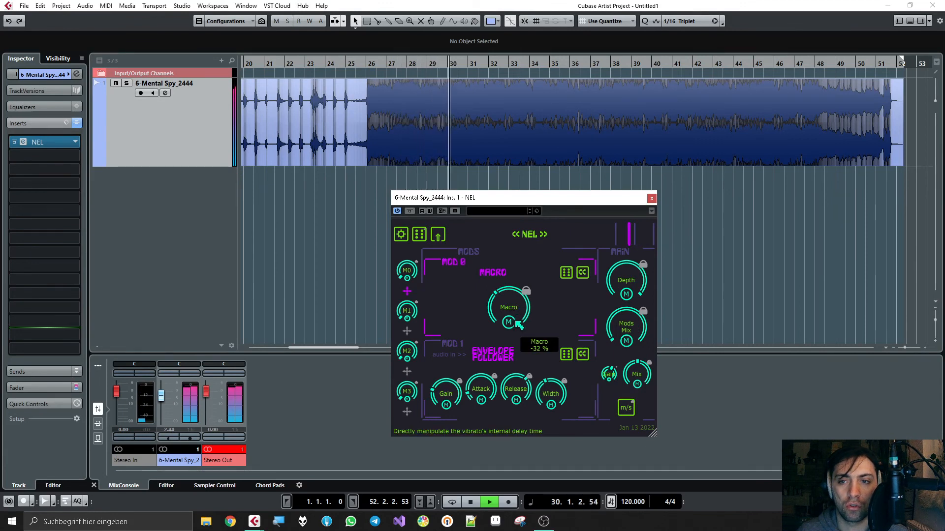
mouse_move(626, 295)
mouse_down()
mouse_move(621, 278)
mouse_move(619, 303)
mouse_move(618, 223)
mouse_move(630, 303)
mouse_move(630, 277)
mouse_up()
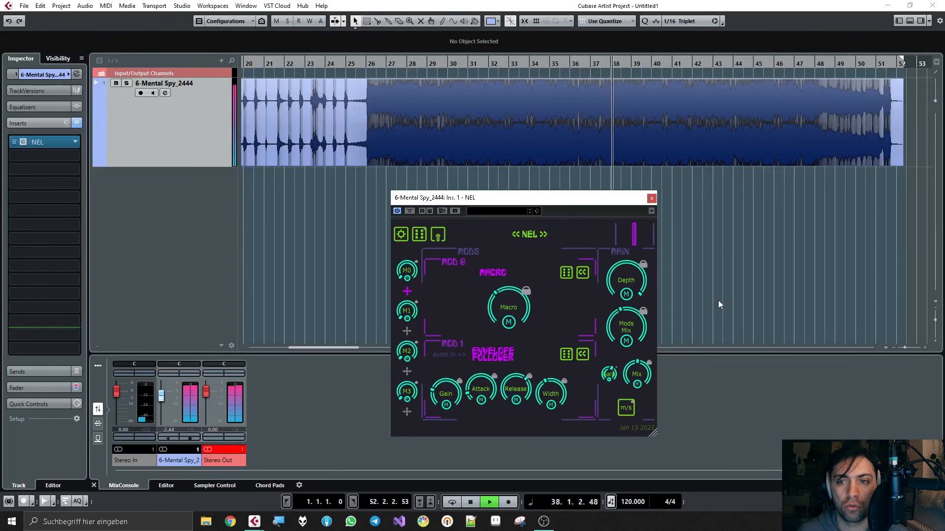
Compare the l/r stereo configuration with m/s during playback while nudging Mods Mix, ending on m/s
click(626, 407)
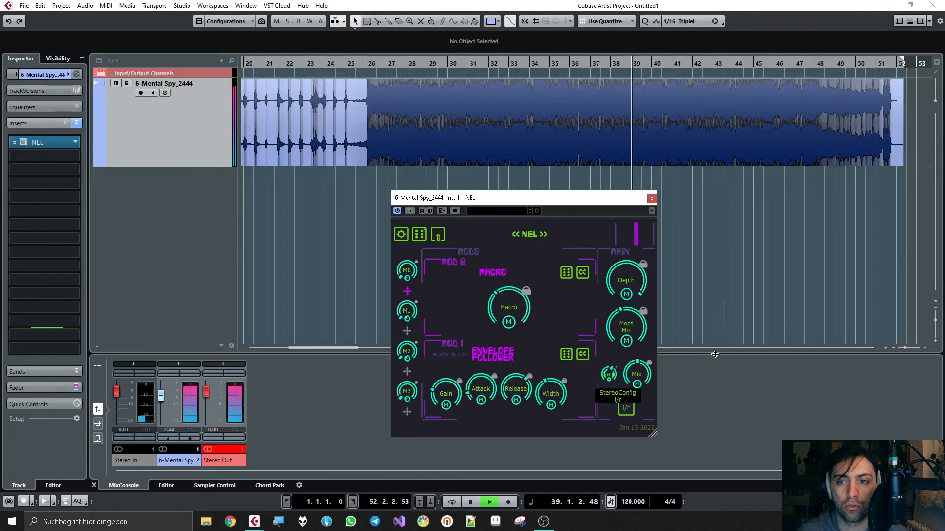
mouse_move(630, 333)
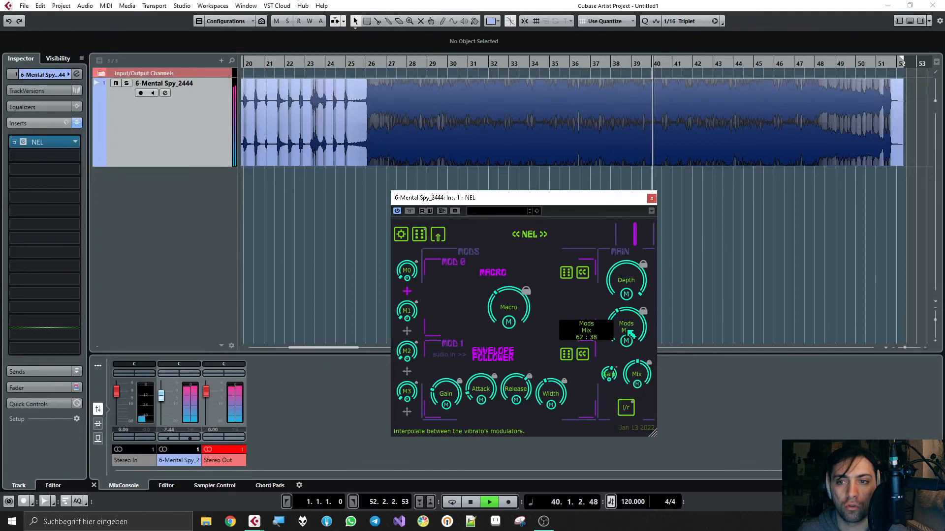
drag(631, 334, 631, 335)
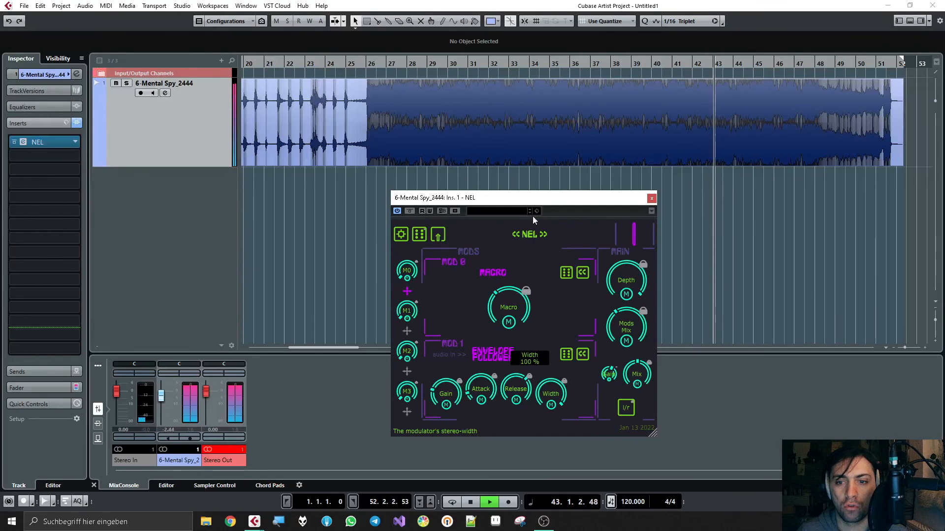
click(627, 409)
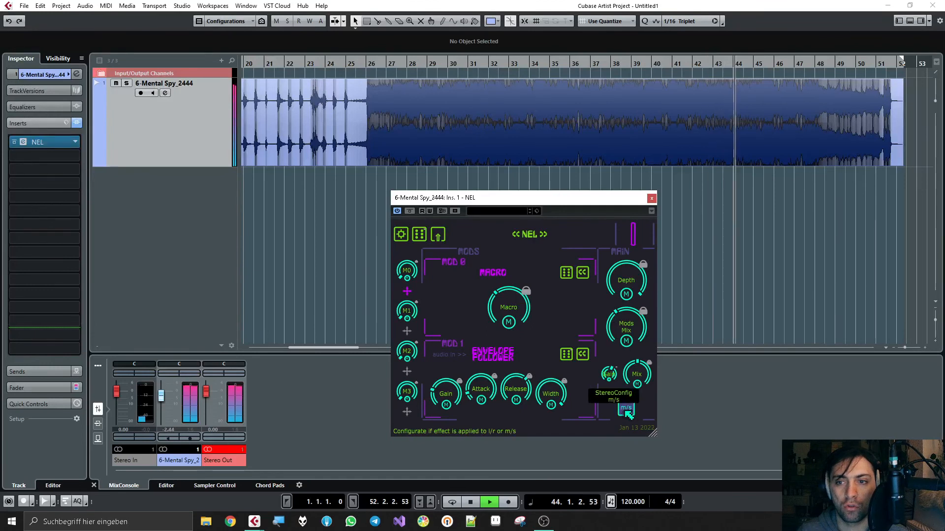
Bring Mods Mix to a roughly even blend, listen to the track's end and stop playback
mouse_move(623, 323)
drag(623, 324, 623, 312)
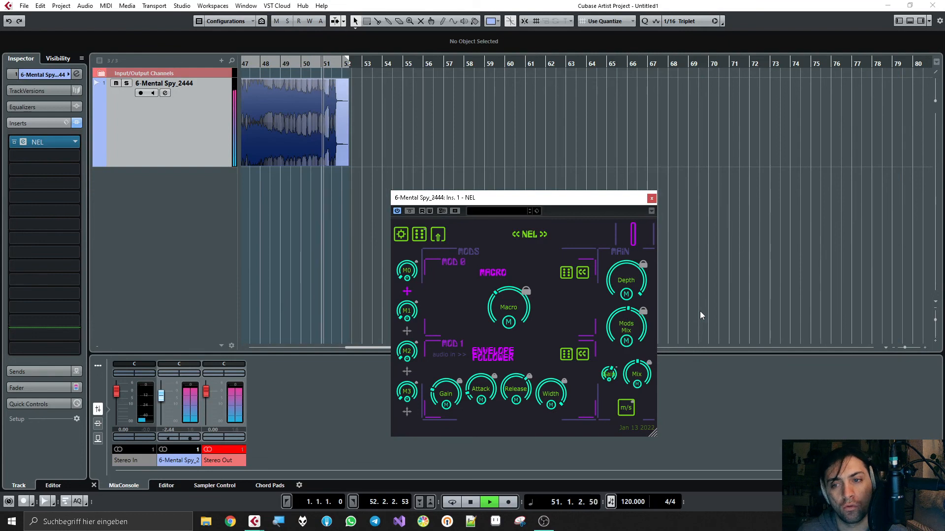
key(space)
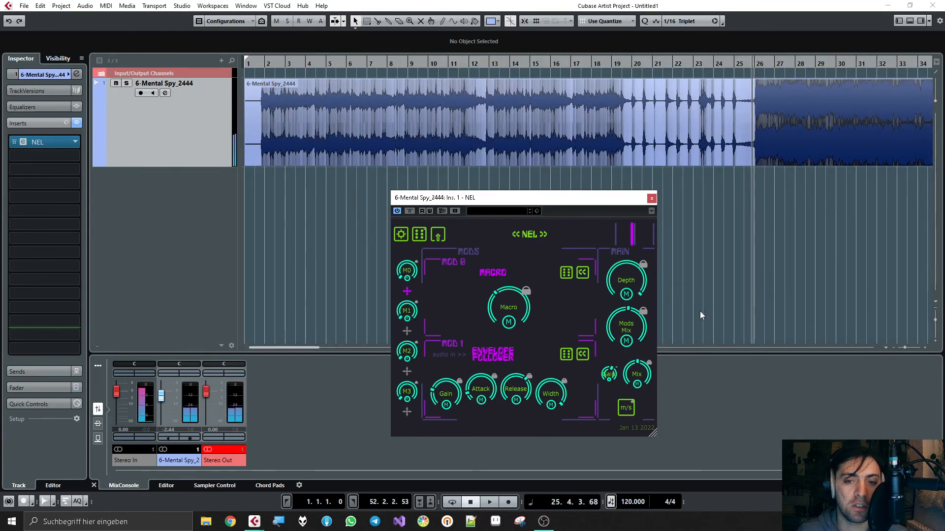
click(699, 311)
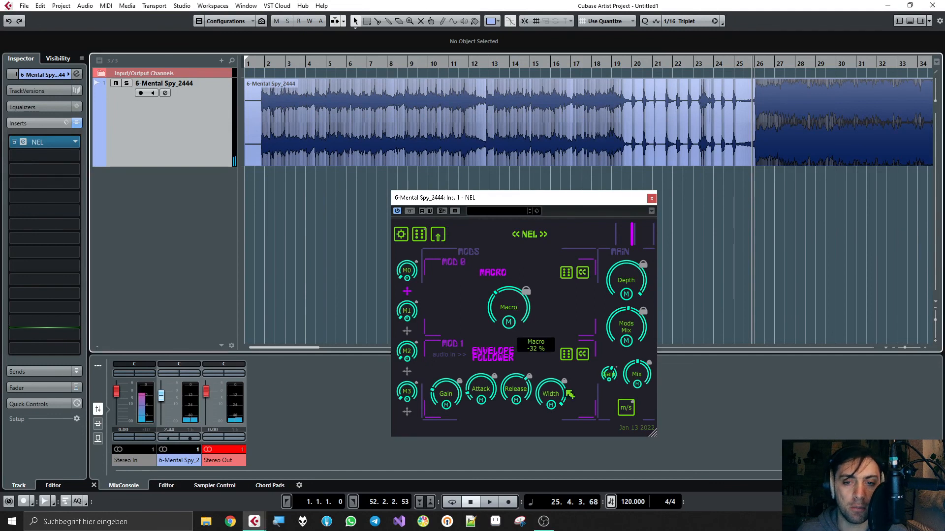
key(g)
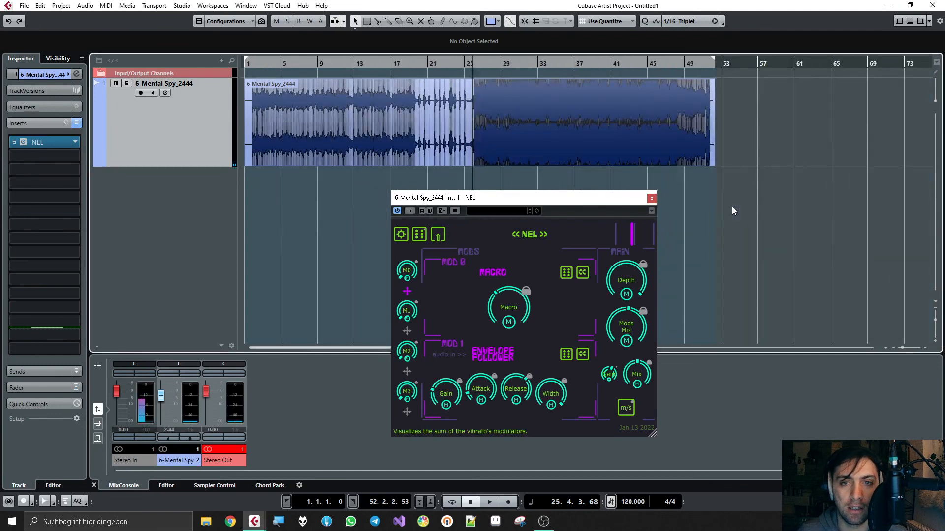